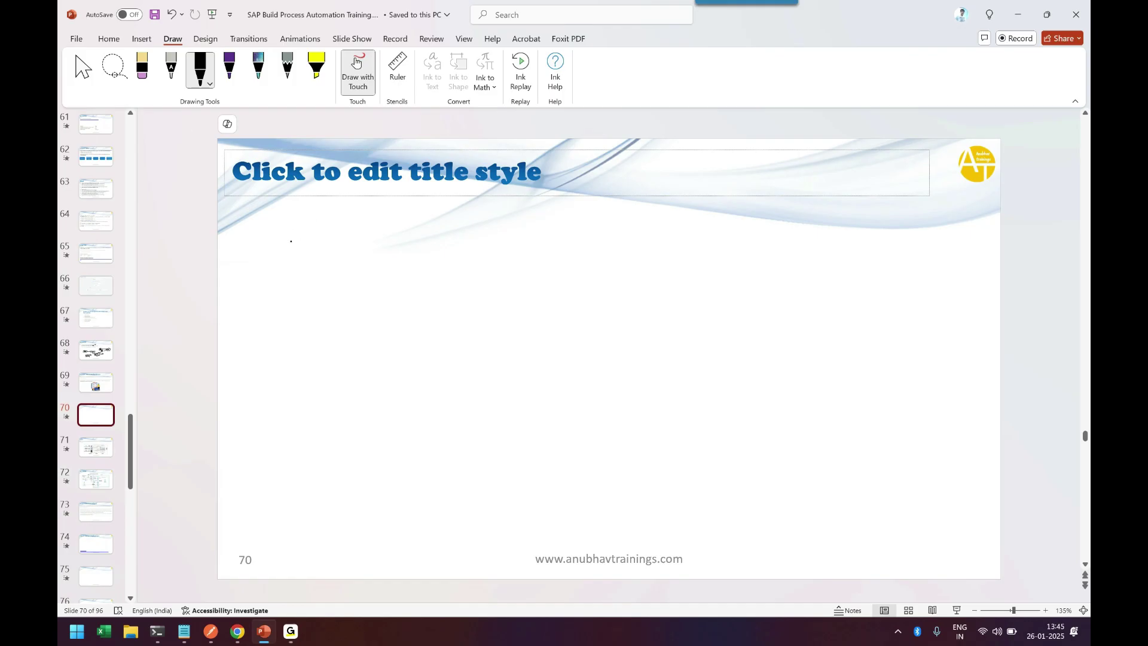
# Step: Sketch a stick-figure user beside an app box labelled custid with a sample name field
pyautogui.moveTo(291, 241)
pyautogui.mouseDown()
pyautogui.moveTo(306, 267)
pyautogui.moveTo(337, 248)
pyautogui.moveTo(371, 288)
pyautogui.moveTo(412, 228)
pyautogui.moveTo(348, 225)
pyautogui.mouseUp()
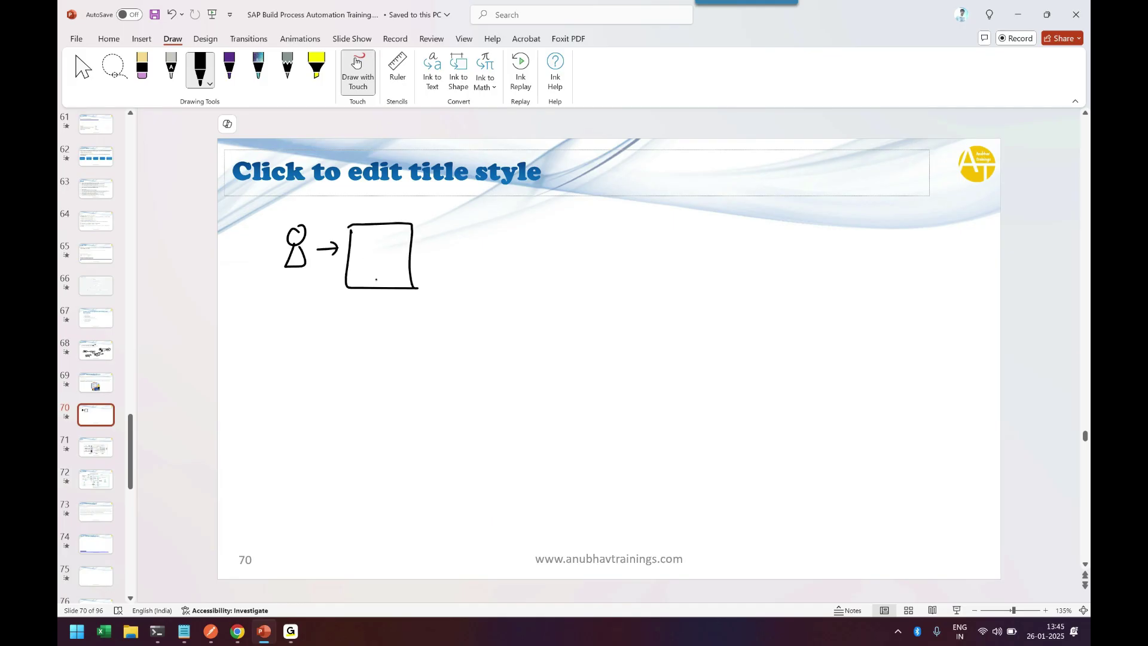
pyautogui.moveTo(378, 279); pyautogui.dragTo(376, 279)
pyautogui.moveTo(357, 239); pyautogui.dragTo(406, 252)
pyautogui.moveTo(361, 213)
pyautogui.mouseDown()
pyautogui.moveTo(375, 208)
pyautogui.moveTo(383, 222)
pyautogui.moveTo(391, 205)
pyautogui.mouseUp()
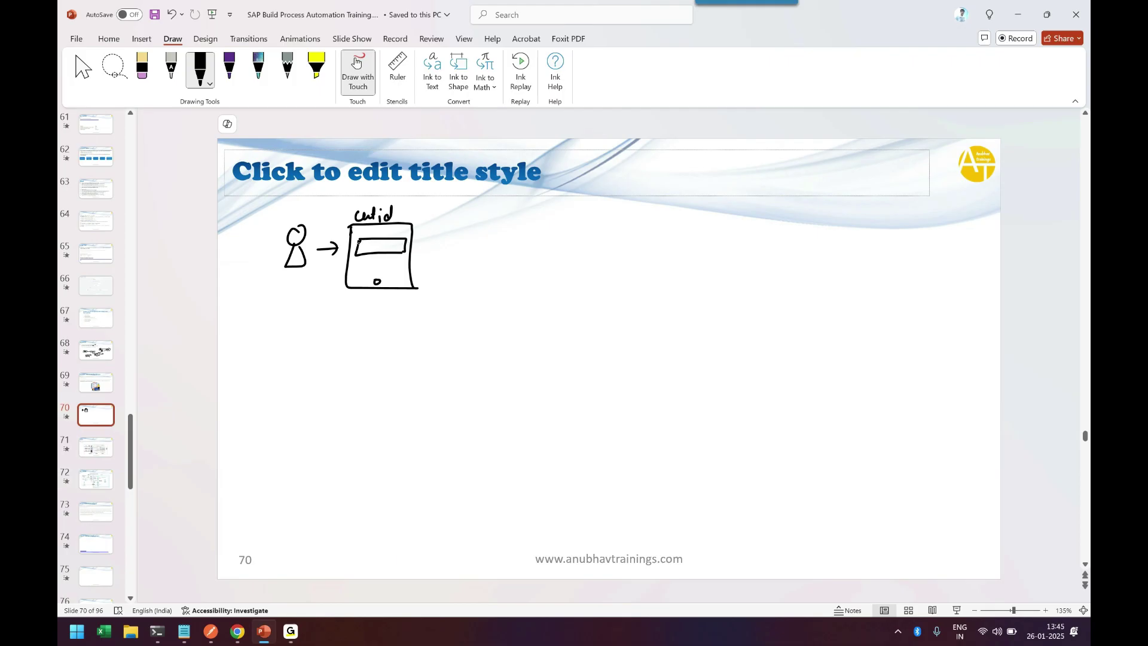
pyautogui.moveTo(359, 240); pyautogui.dragTo(390, 251)
pyautogui.moveTo(386, 244)
pyautogui.mouseDown()
pyautogui.moveTo(513, 248)
pyautogui.moveTo(490, 559)
pyautogui.mouseUp()
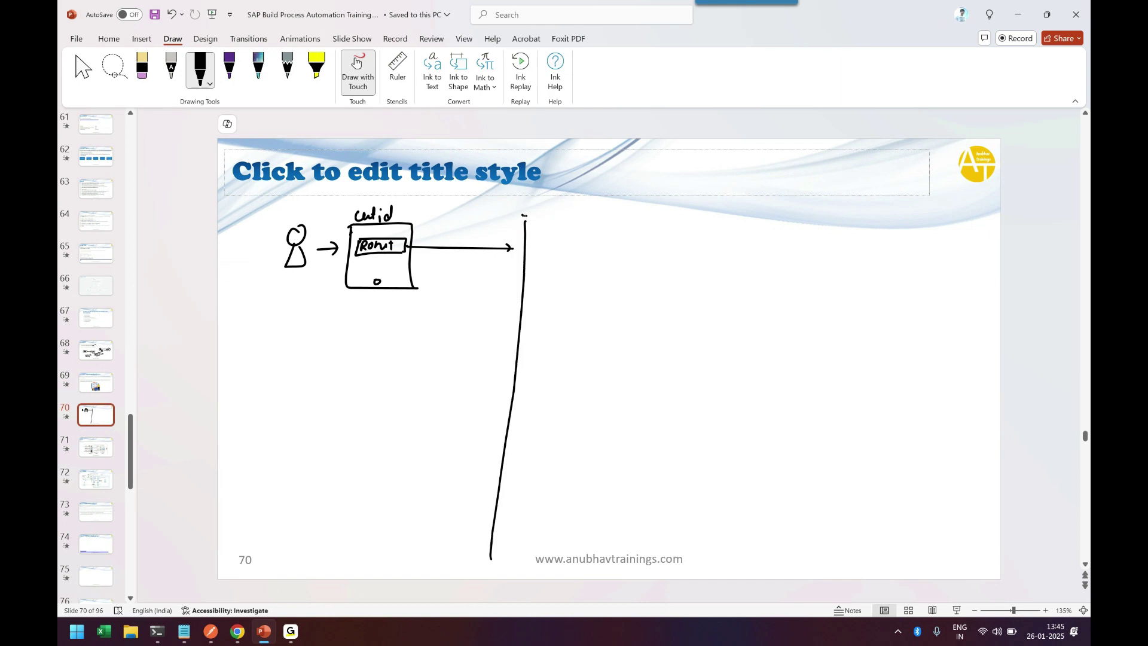
# Step: Draw the large process box holding an API trigger step annotated with custid
pyautogui.moveTo(523, 215)
pyautogui.mouseDown()
pyautogui.moveTo(873, 218)
pyautogui.moveTo(878, 532)
pyautogui.mouseUp()
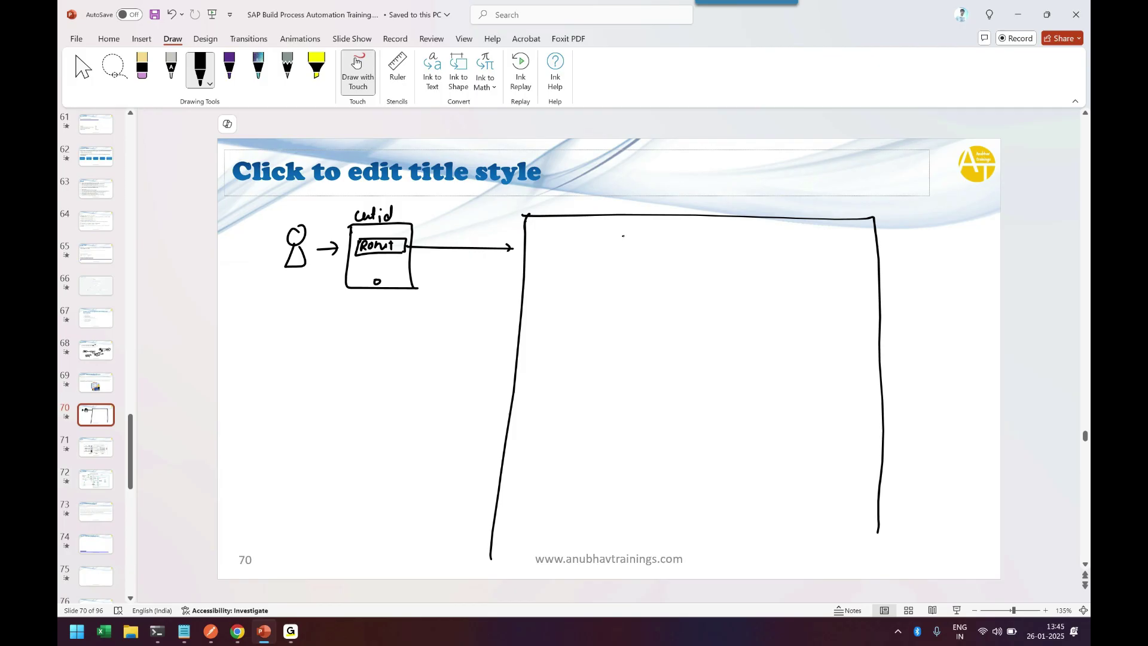
pyautogui.moveTo(623, 235)
pyautogui.mouseDown()
pyautogui.moveTo(763, 265)
pyautogui.moveTo(762, 239)
pyautogui.moveTo(761, 266)
pyautogui.mouseUp()
pyautogui.moveTo(643, 256)
pyautogui.mouseDown()
pyautogui.moveTo(663, 239)
pyautogui.moveTo(672, 253)
pyautogui.mouseUp()
pyautogui.moveTo(690, 244); pyautogui.dragTo(703, 258)
pyautogui.moveTo(697, 258)
pyautogui.mouseDown()
pyautogui.moveTo(710, 249)
pyautogui.moveTo(712, 272)
pyautogui.moveTo(720, 256)
pyautogui.mouseUp()
pyautogui.moveTo(724, 251)
pyautogui.mouseDown()
pyautogui.moveTo(722, 275)
pyautogui.moveTo(744, 250)
pyautogui.moveTo(811, 261)
pyautogui.mouseUp()
pyautogui.moveTo(808, 250); pyautogui.dragTo(815, 249)
pyautogui.moveTo(817, 251)
pyautogui.mouseDown()
pyautogui.moveTo(816, 260)
pyautogui.moveTo(828, 241)
pyautogui.moveTo(829, 260)
pyautogui.mouseUp()
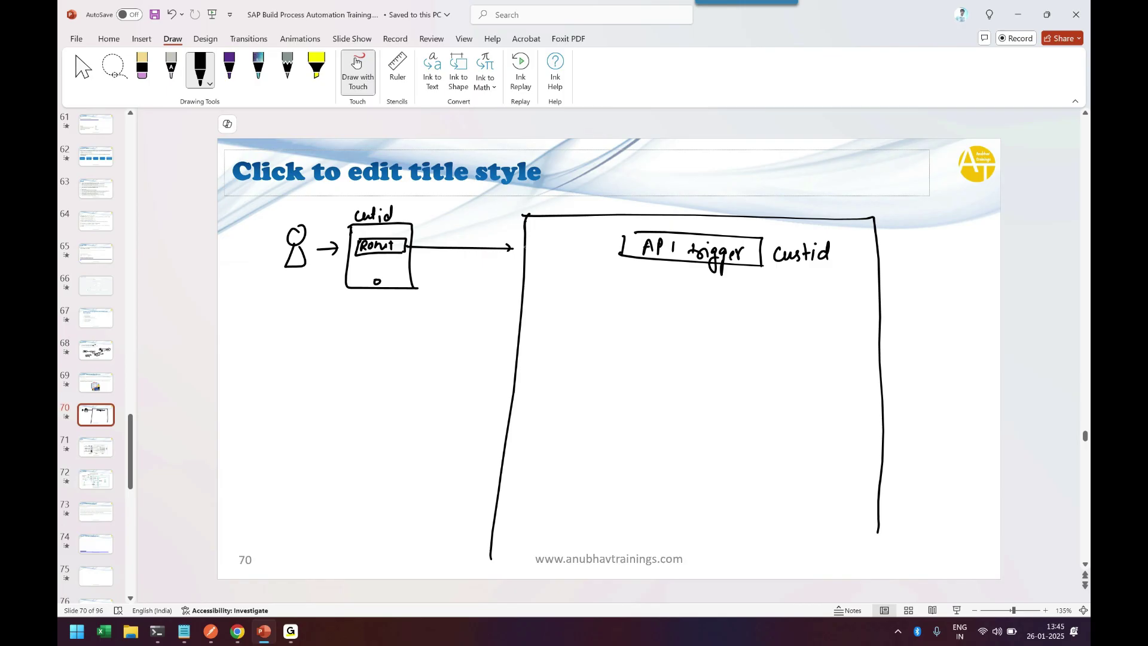
# Step: Add an arrow down to an 'action Read orders' step box
pyautogui.moveTo(676, 263); pyautogui.dragTo(684, 282)
pyautogui.moveTo(605, 297)
pyautogui.mouseDown()
pyautogui.moveTo(600, 325)
pyautogui.moveTo(817, 329)
pyautogui.moveTo(812, 302)
pyautogui.moveTo(807, 330)
pyautogui.moveTo(610, 316)
pyautogui.moveTo(619, 320)
pyautogui.mouseUp()
pyautogui.moveTo(628, 311); pyautogui.dragTo(630, 320)
pyautogui.moveTo(629, 311); pyautogui.dragTo(703, 318)
pyautogui.moveTo(711, 312)
pyautogui.mouseDown()
pyautogui.moveTo(744, 319)
pyautogui.moveTo(766, 304)
pyautogui.mouseUp()
pyautogui.moveTo(770, 313); pyautogui.dragTo(787, 318)
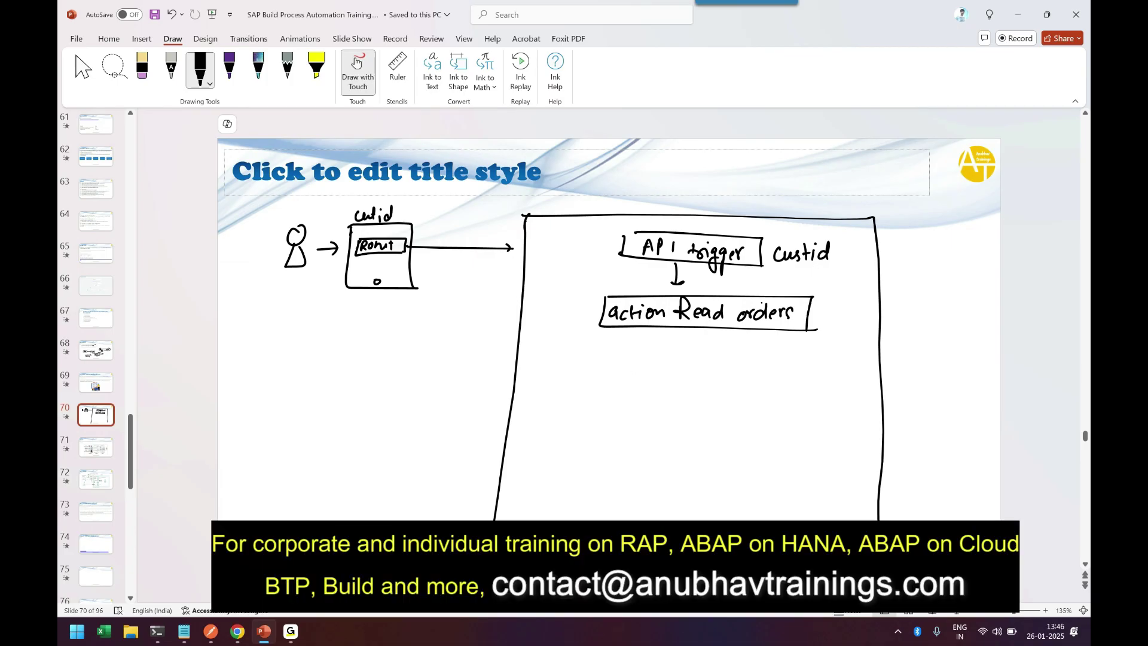
# Step: Draw an arrow below Read orders and note value:[{},{}] beside it
pyautogui.moveTo(685, 329); pyautogui.dragTo(684, 347)
pyautogui.moveTo(677, 347); pyautogui.dragTo(692, 346)
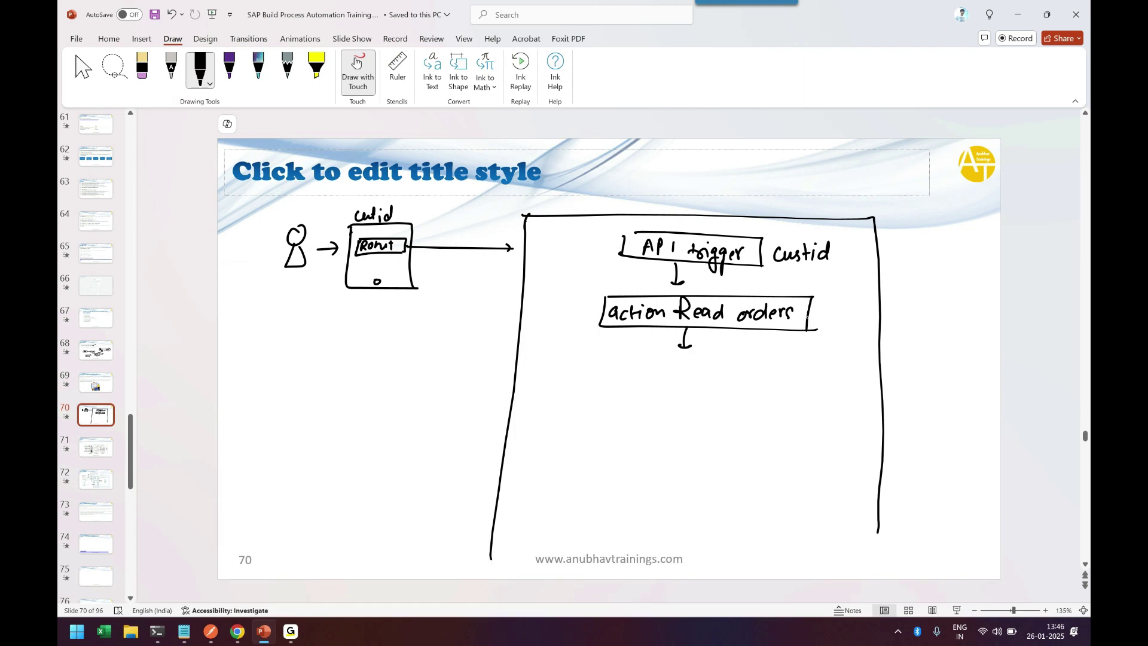
pyautogui.moveTo(818, 309)
pyautogui.mouseDown()
pyautogui.moveTo(869, 309)
pyautogui.moveTo(871, 335)
pyautogui.moveTo(924, 329)
pyautogui.mouseUp()
pyautogui.moveTo(953, 317)
pyautogui.mouseDown()
pyautogui.moveTo(955, 331)
pyautogui.moveTo(973, 330)
pyautogui.mouseUp()
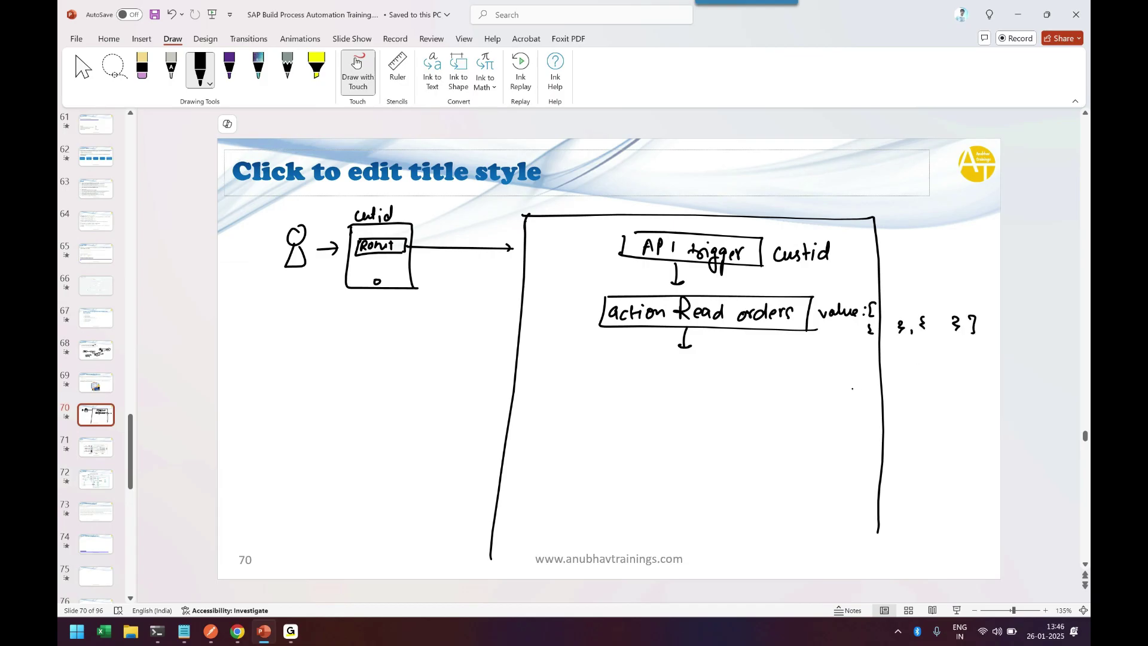
# Step: Add a Script step and an itab_ord table grid mapped from value via a circled α
pyautogui.moveTo(601, 354)
pyautogui.mouseDown()
pyautogui.moveTo(770, 386)
pyautogui.moveTo(674, 355)
pyautogui.moveTo(793, 389)
pyautogui.mouseUp()
pyautogui.moveTo(663, 360)
pyautogui.mouseDown()
pyautogui.moveTo(704, 377)
pyautogui.moveTo(717, 366)
pyautogui.mouseUp()
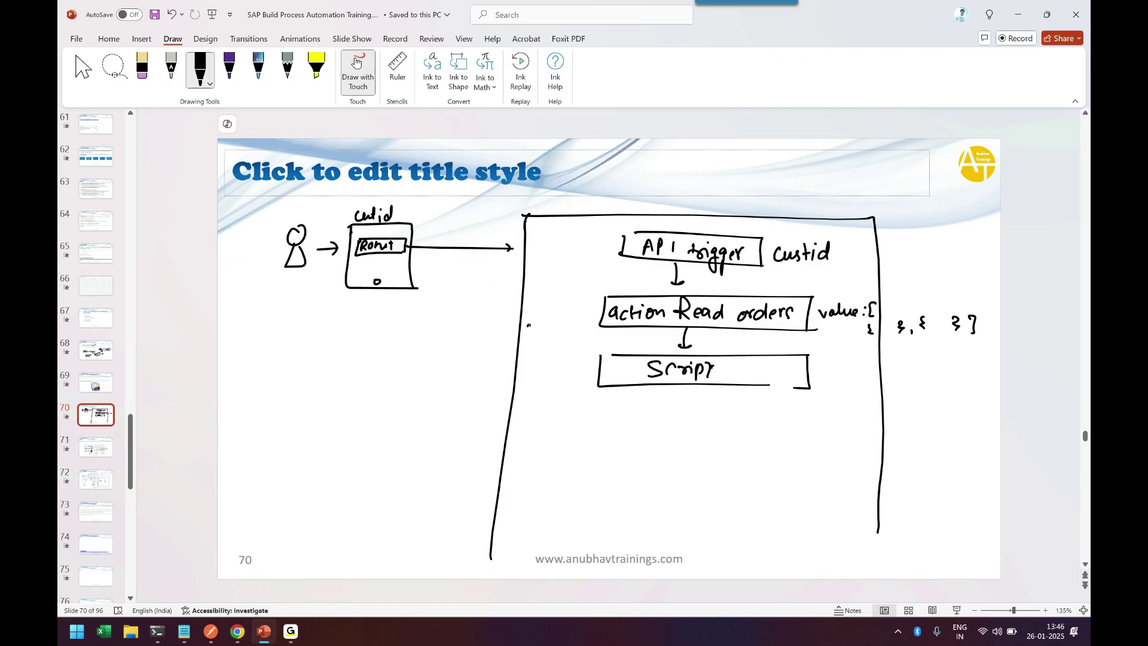
pyautogui.moveTo(529, 325)
pyautogui.mouseDown()
pyautogui.moveTo(530, 338)
pyautogui.moveTo(591, 326)
pyautogui.mouseUp()
pyautogui.moveTo(520, 354)
pyautogui.mouseDown()
pyautogui.moveTo(519, 383)
pyautogui.moveTo(502, 353)
pyautogui.moveTo(577, 371)
pyautogui.moveTo(533, 374)
pyautogui.moveTo(561, 382)
pyautogui.mouseUp()
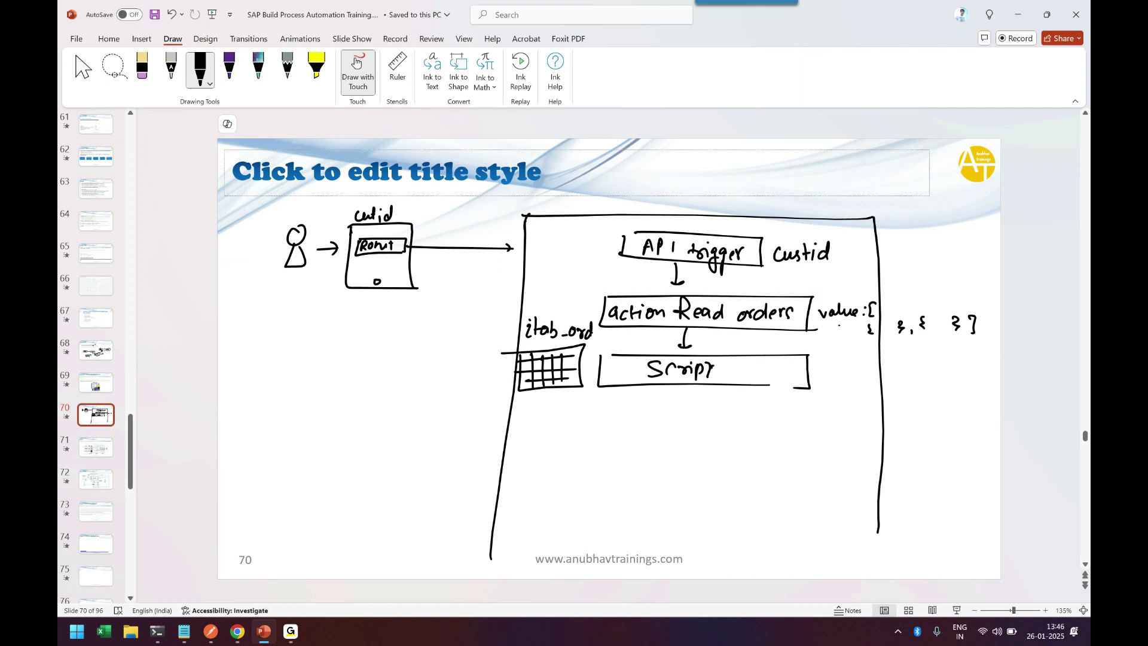
pyautogui.moveTo(834, 323); pyautogui.dragTo(848, 328)
pyautogui.moveTo(844, 287)
pyautogui.mouseDown()
pyautogui.moveTo(834, 300)
pyautogui.moveTo(850, 293)
pyautogui.mouseUp()
pyautogui.moveTo(844, 276)
pyautogui.mouseDown()
pyautogui.moveTo(828, 294)
pyautogui.moveTo(843, 275)
pyautogui.moveTo(696, 275)
pyautogui.moveTo(565, 315)
pyautogui.mouseUp()
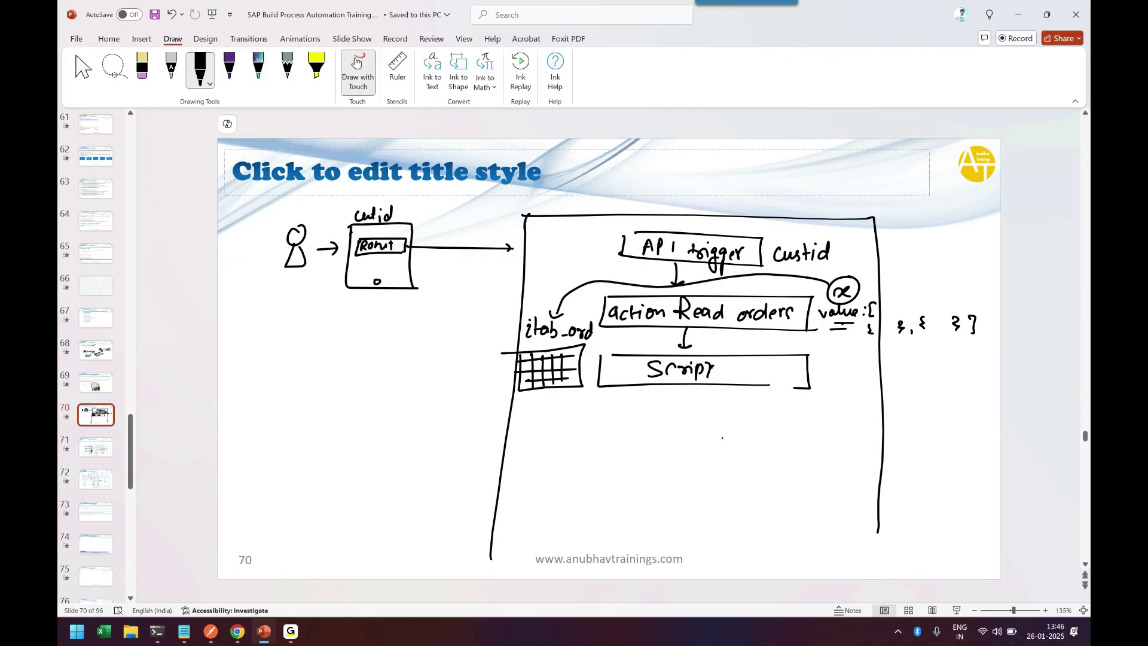
# Step: Draw an arrow to a boxed Automation step with an end arrow below it
pyautogui.moveTo(675, 391); pyautogui.dragTo(674, 410)
pyautogui.moveTo(668, 406); pyautogui.dragTo(678, 407)
pyautogui.moveTo(608, 437)
pyautogui.mouseDown()
pyautogui.moveTo(695, 421)
pyautogui.moveTo(726, 429)
pyautogui.mouseUp()
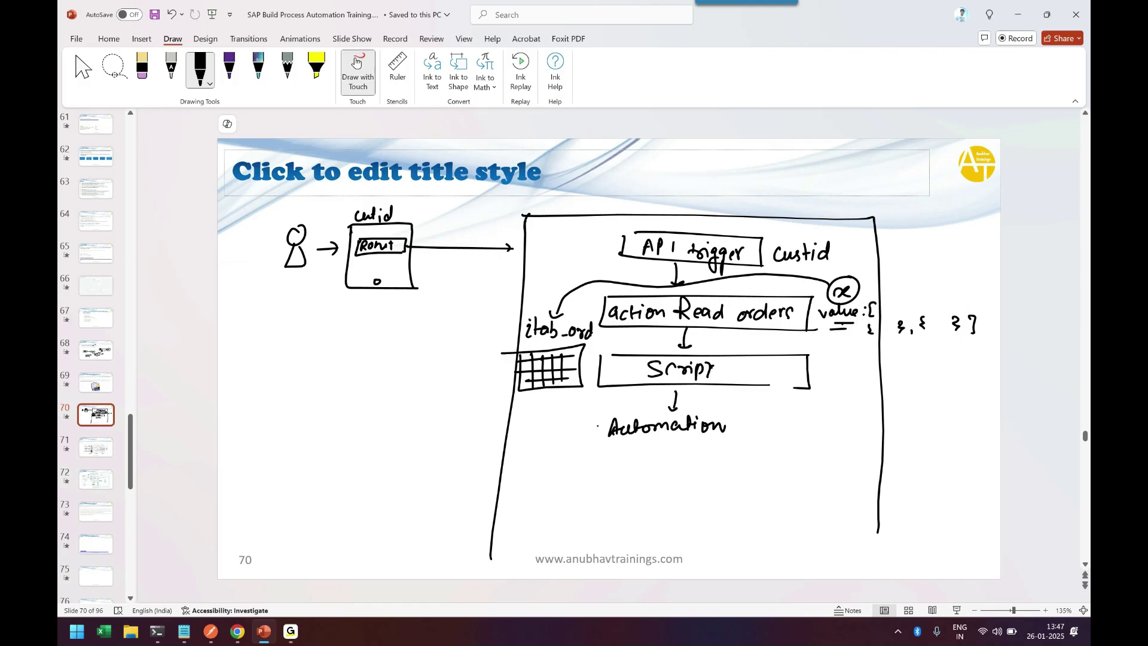
pyautogui.moveTo(601, 412); pyautogui.dragTo(602, 443)
pyautogui.moveTo(604, 448); pyautogui.dragTo(772, 447)
pyautogui.moveTo(606, 412); pyautogui.dragTo(760, 413)
pyautogui.moveTo(757, 414)
pyautogui.mouseDown()
pyautogui.moveTo(751, 449)
pyautogui.moveTo(749, 423)
pyautogui.mouseUp()
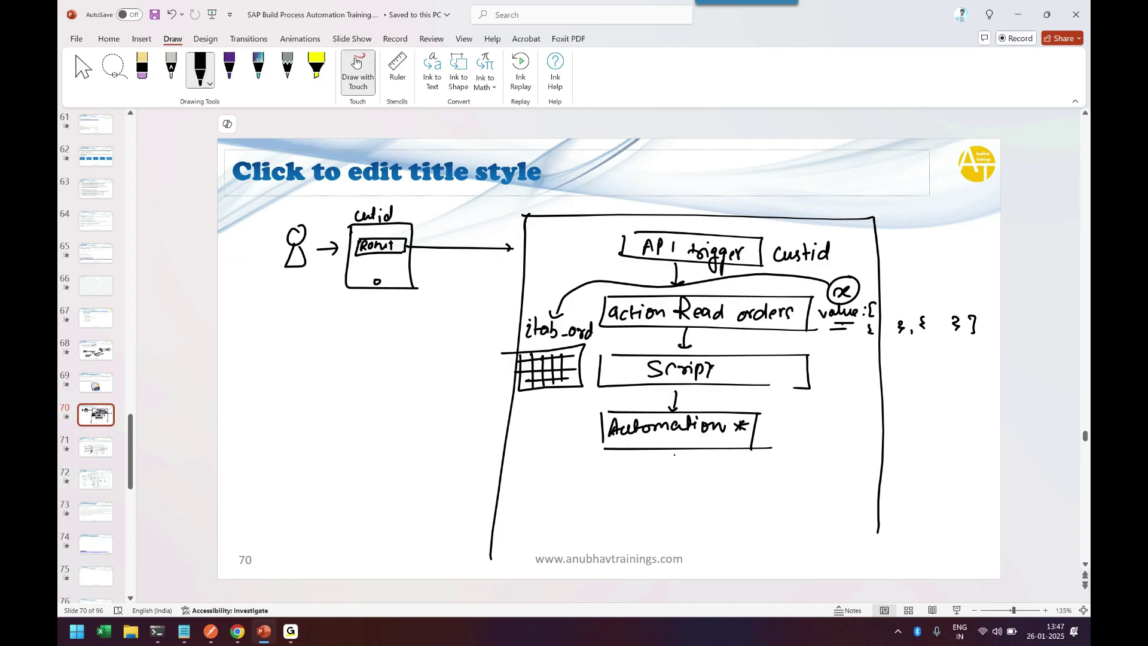
pyautogui.moveTo(675, 450); pyautogui.dragTo(681, 492)
# Step: Draw an arrow left to a new box containing a start marker and 'Loop.'
pyautogui.moveTo(598, 436); pyautogui.dragTo(487, 448)
pyautogui.moveTo(248, 364)
pyautogui.mouseDown()
pyautogui.moveTo(247, 438)
pyautogui.moveTo(439, 518)
pyautogui.mouseUp()
pyautogui.moveTo(241, 360)
pyautogui.mouseDown()
pyautogui.moveTo(453, 350)
pyautogui.moveTo(459, 520)
pyautogui.moveTo(423, 521)
pyautogui.mouseUp()
pyautogui.moveTo(337, 370)
pyautogui.mouseDown()
pyautogui.moveTo(344, 394)
pyautogui.moveTo(323, 420)
pyautogui.mouseUp()
pyautogui.moveTo(330, 410); pyautogui.dragTo(349, 416)
pyautogui.click(370, 413)
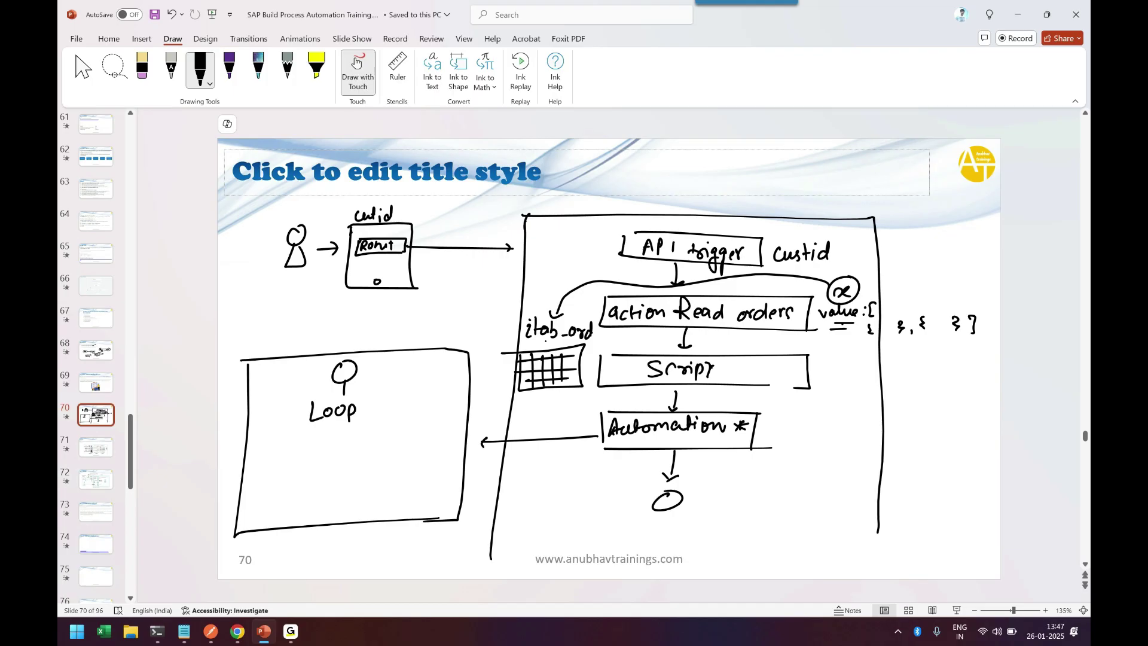
# Step: Link itab_ord to Automation and write 'Loop it_orders (5)' with a loop-back arrow
pyautogui.moveTo(544, 341); pyautogui.dragTo(628, 405)
pyautogui.moveTo(370, 405); pyautogui.dragTo(373, 417)
pyautogui.moveTo(378, 399)
pyautogui.mouseDown()
pyautogui.moveTo(451, 404)
pyautogui.moveTo(394, 411)
pyautogui.mouseUp()
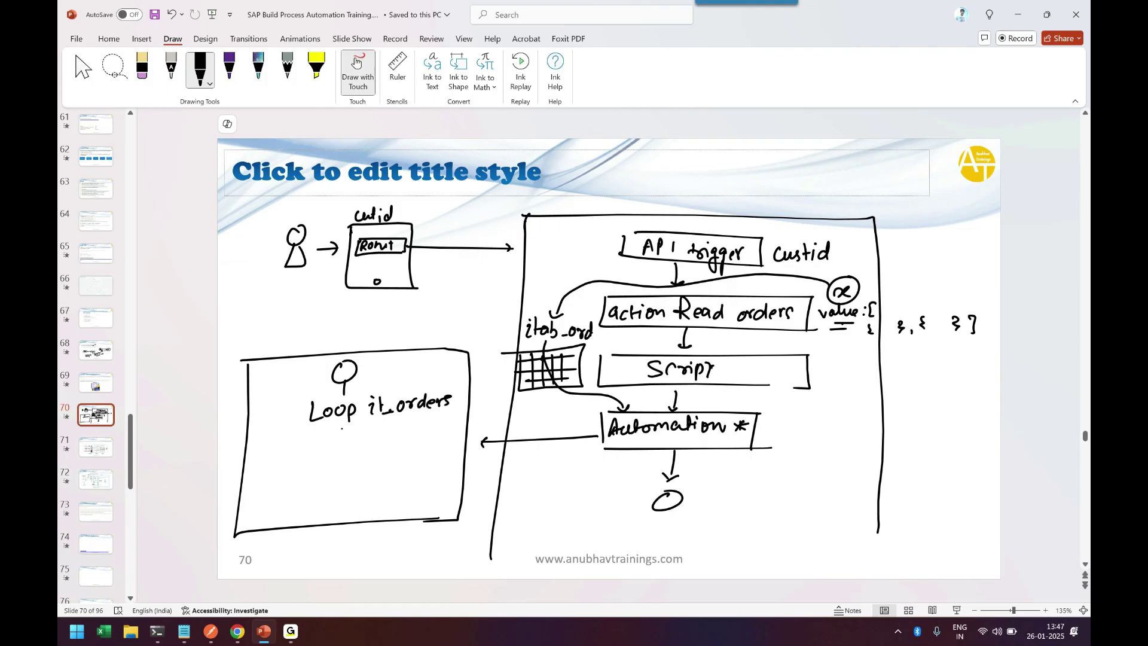
pyautogui.moveTo(458, 399); pyautogui.dragTo(472, 398)
pyautogui.moveTo(339, 427)
pyautogui.mouseDown()
pyautogui.moveTo(340, 489)
pyautogui.moveTo(268, 418)
pyautogui.moveTo(295, 413)
pyautogui.mouseUp()
pyautogui.moveTo(290, 407); pyautogui.dragTo(290, 419)
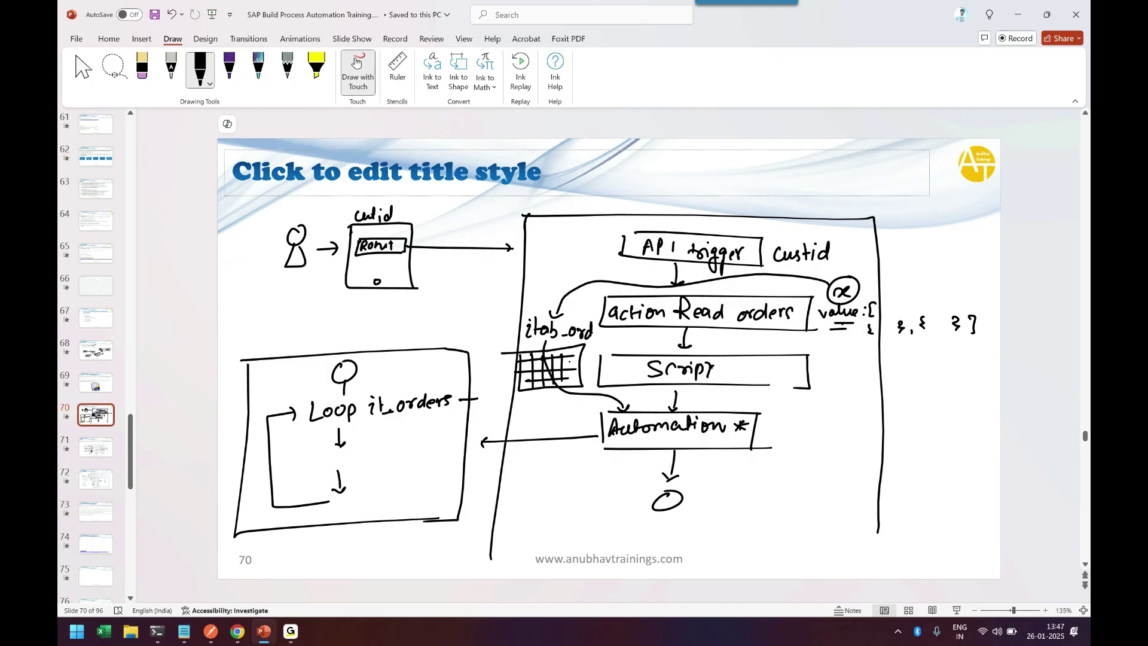
pyautogui.moveTo(367, 383); pyautogui.dragTo(372, 393)
pyautogui.moveTo(381, 379); pyautogui.dragTo(382, 392)
# Step: Draw a '>> Single Process' step box inside the loop
pyautogui.moveTo(306, 448)
pyautogui.mouseDown()
pyautogui.moveTo(307, 471)
pyautogui.moveTo(420, 458)
pyautogui.moveTo(469, 431)
pyautogui.mouseUp()
pyautogui.moveTo(458, 433); pyautogui.dragTo(460, 457)
pyautogui.moveTo(315, 453); pyautogui.dragTo(376, 459)
pyautogui.moveTo(383, 452)
pyautogui.mouseDown()
pyautogui.moveTo(380, 473)
pyautogui.moveTo(387, 458)
pyautogui.moveTo(405, 460)
pyautogui.mouseUp()
pyautogui.moveTo(405, 442)
pyautogui.mouseDown()
pyautogui.moveTo(407, 453)
pyautogui.moveTo(436, 452)
pyautogui.mouseUp()
pyautogui.moveTo(449, 444); pyautogui.dragTo(444, 455)
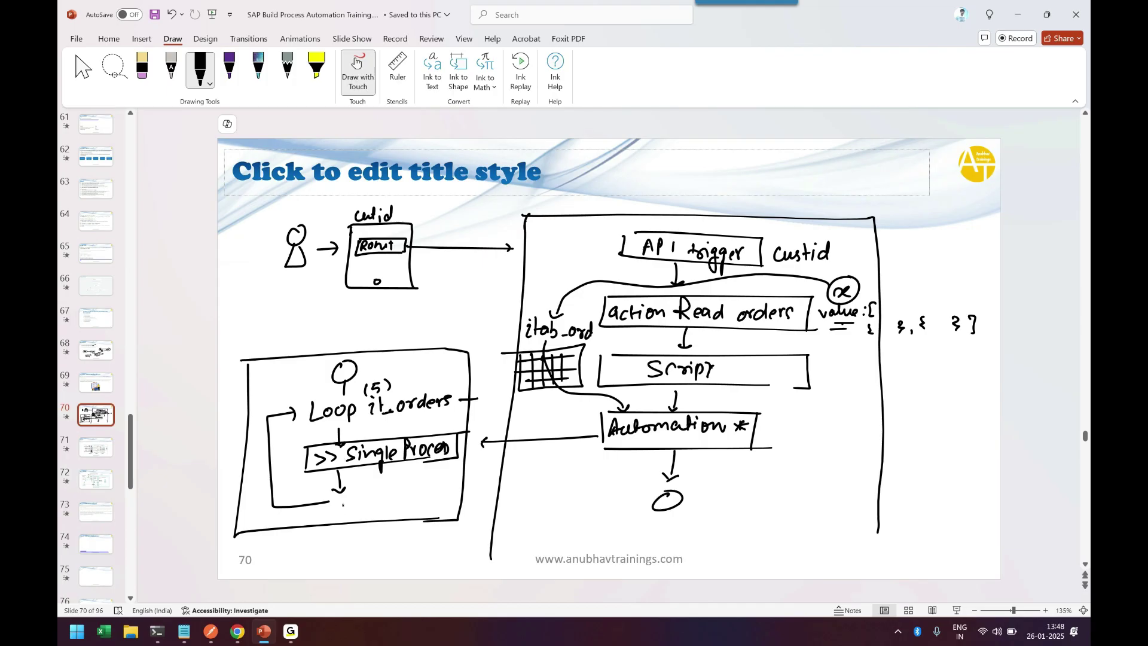
# Step: Add the loop's end marker and tag Automation '(RPA)' with an arrow to 'Desktop Agent'
pyautogui.moveTo(343, 505); pyautogui.dragTo(358, 539)
pyautogui.moveTo(777, 423)
pyautogui.mouseDown()
pyautogui.moveTo(771, 443)
pyautogui.moveTo(832, 434)
pyautogui.mouseUp()
pyautogui.moveTo(836, 423); pyautogui.dragTo(839, 443)
pyautogui.moveTo(763, 454); pyautogui.dragTo(856, 449)
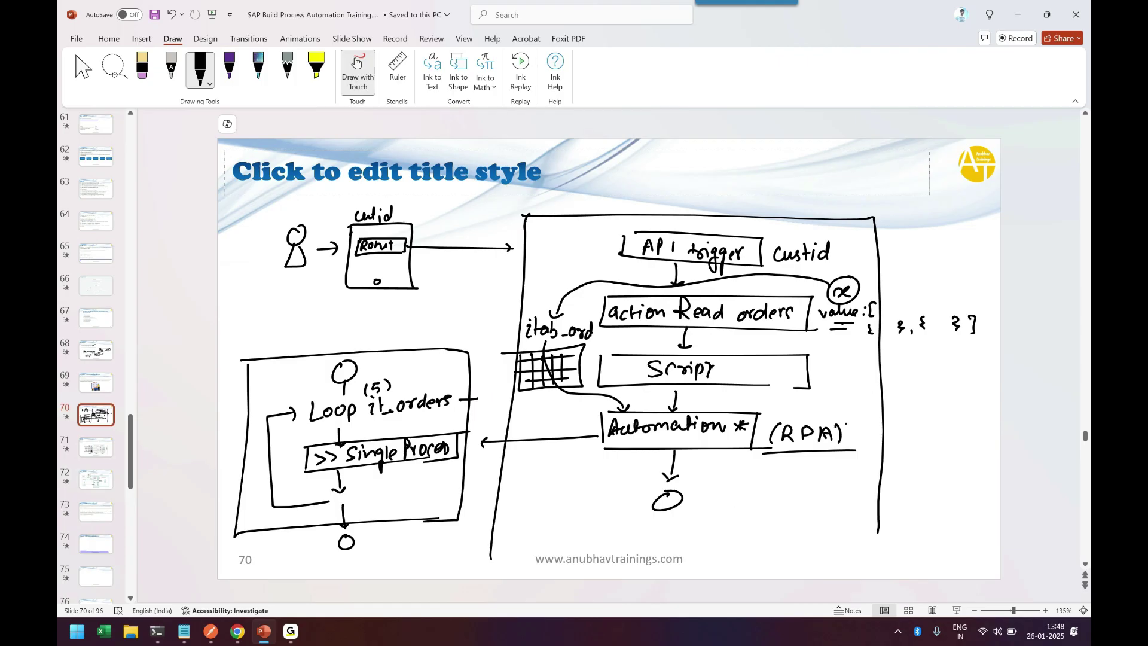
pyautogui.moveTo(847, 428); pyautogui.dragTo(918, 412)
pyautogui.moveTo(912, 407)
pyautogui.mouseDown()
pyautogui.moveTo(923, 425)
pyautogui.moveTo(992, 422)
pyautogui.mouseUp()
pyautogui.moveTo(928, 461)
pyautogui.mouseDown()
pyautogui.moveTo(939, 456)
pyautogui.moveTo(945, 472)
pyautogui.moveTo(974, 459)
pyautogui.mouseUp()
pyautogui.moveTo(968, 447); pyautogui.dragTo(981, 444)
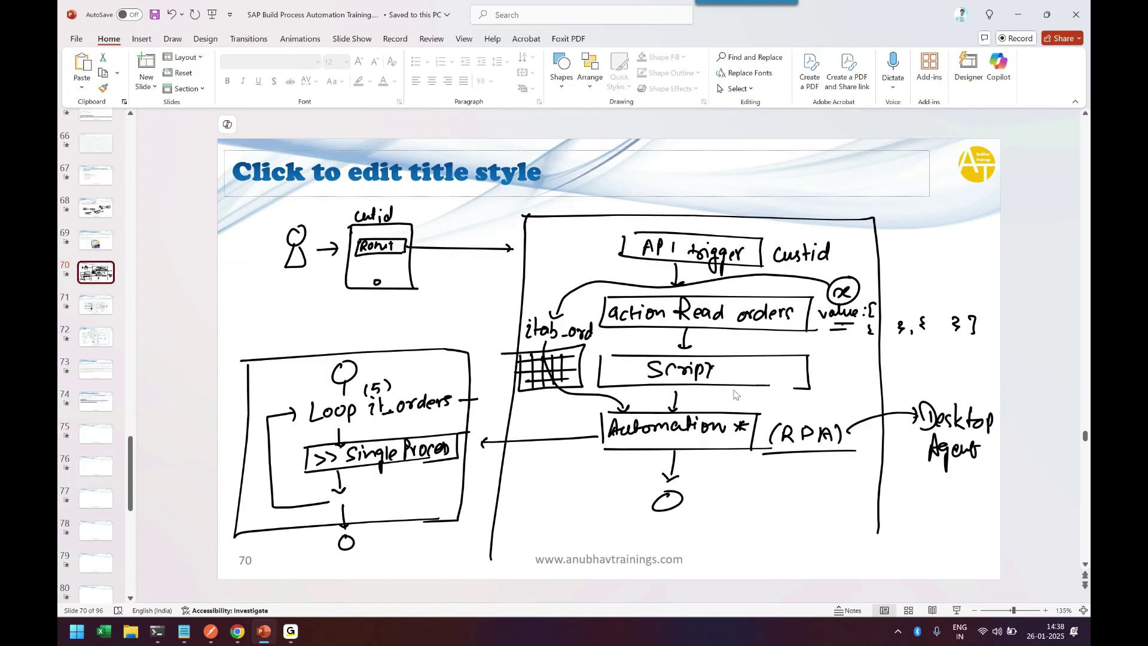
# Step: Bind the TriggerAutomationBatchOrder step's CustomerOrders input to the itabOrders list
pyautogui.hotkey('alt', 'Tab')
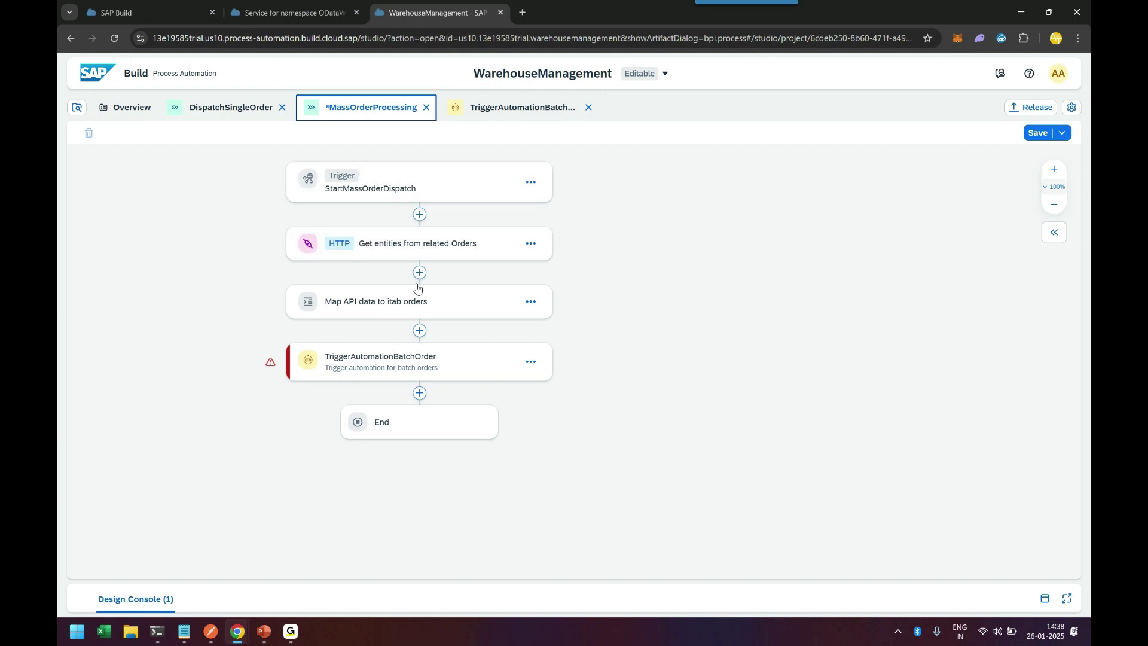
pyautogui.click(404, 364)
pyautogui.click(850, 227)
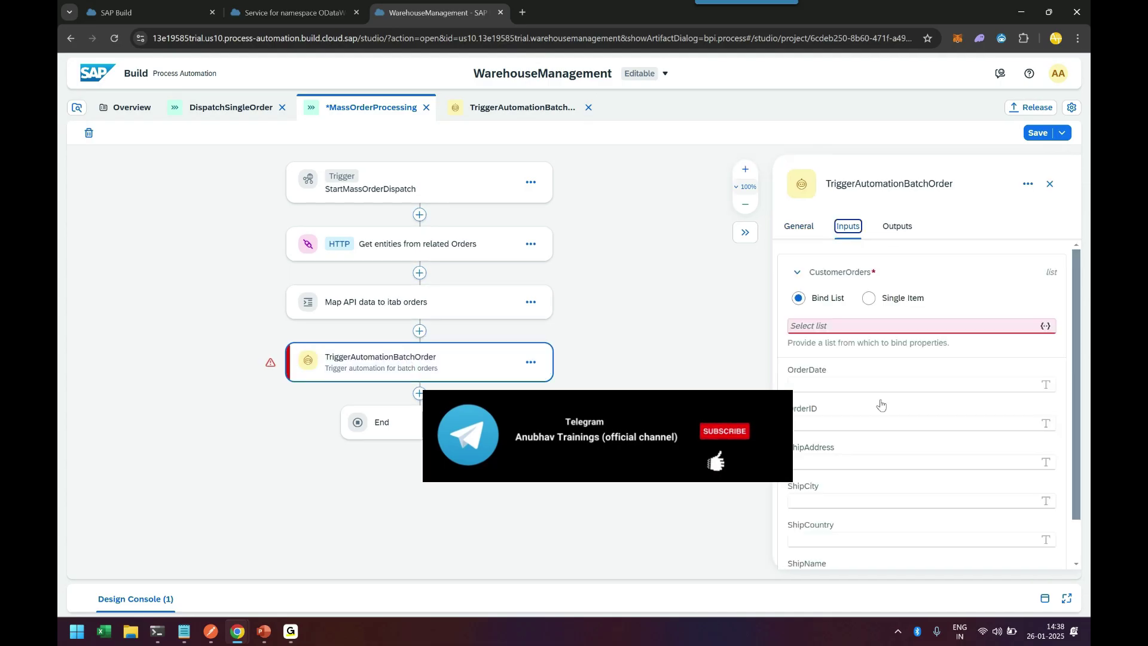
pyautogui.click(834, 324)
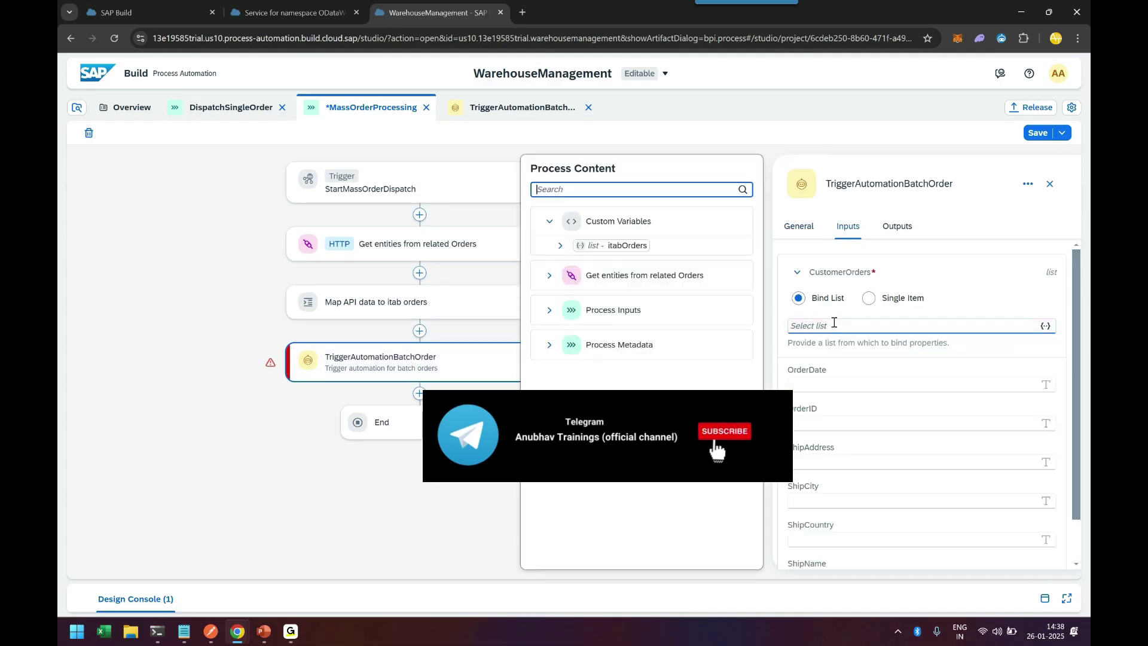
pyautogui.click(561, 246)
pyautogui.click(561, 246)
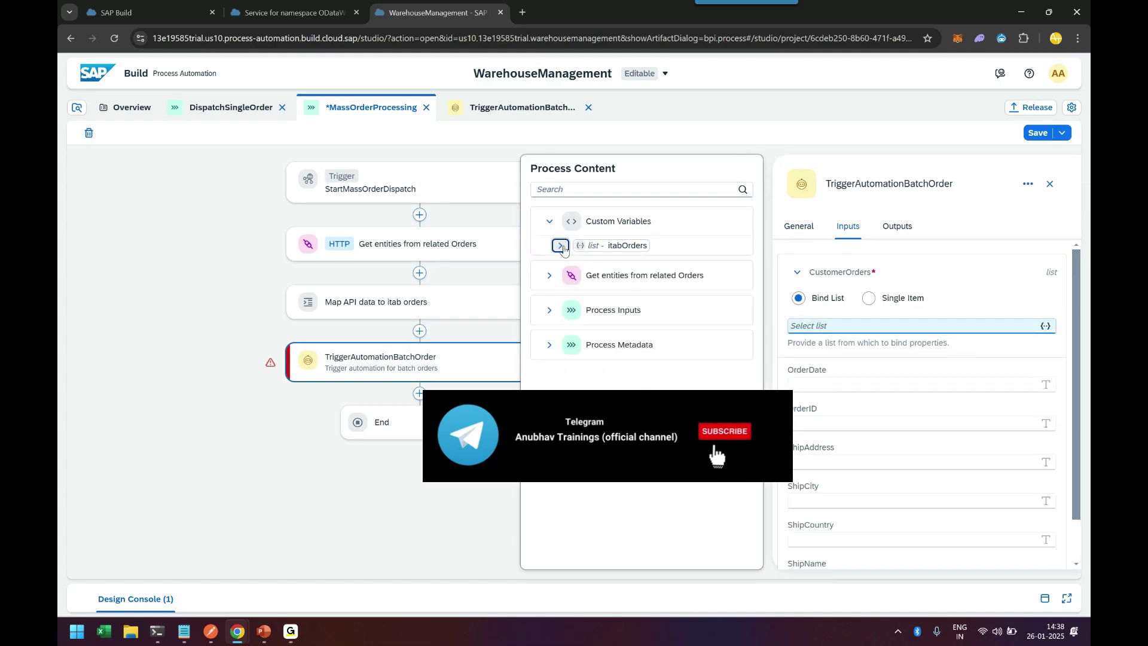
pyautogui.click(622, 246)
pyautogui.click(831, 384)
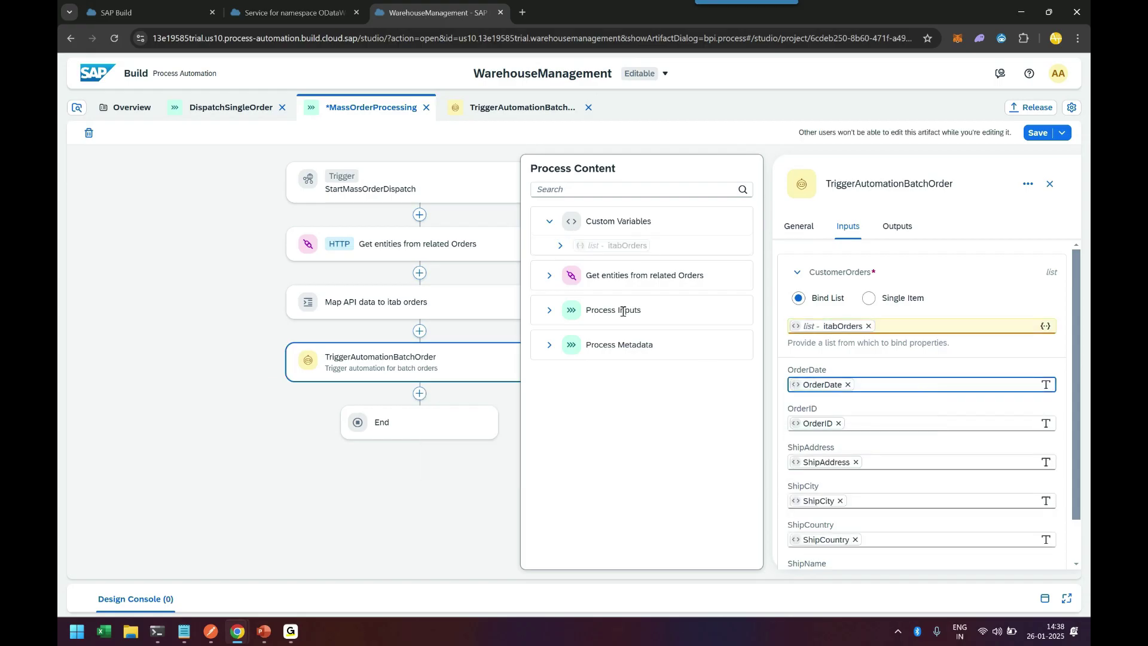
pyautogui.click(560, 246)
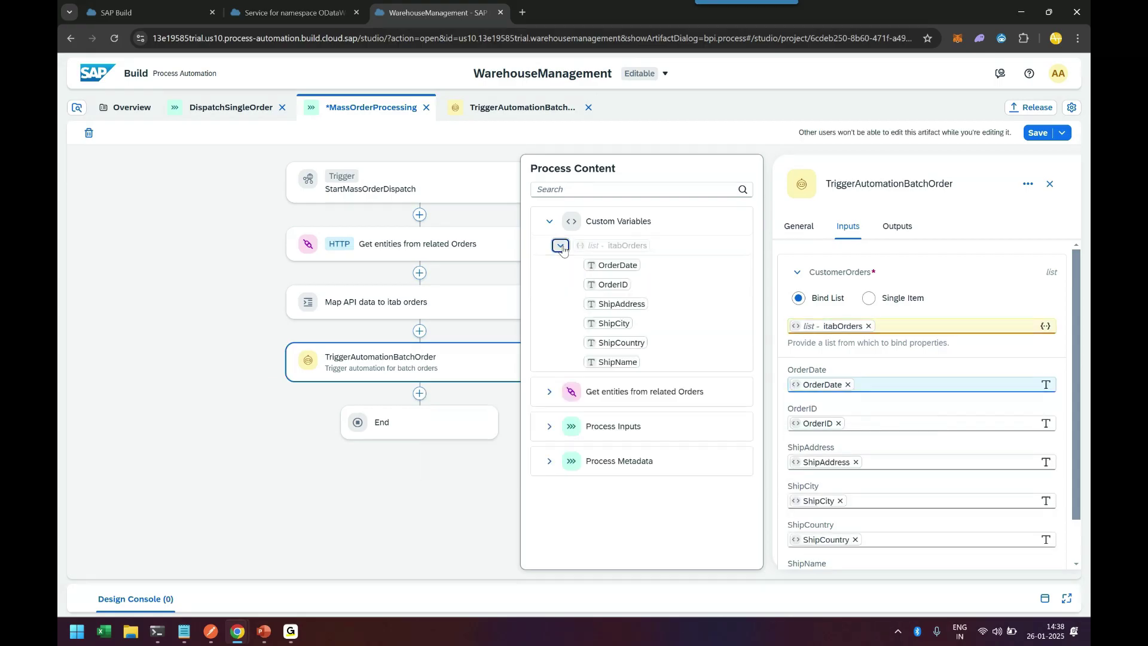
pyautogui.click(606, 266)
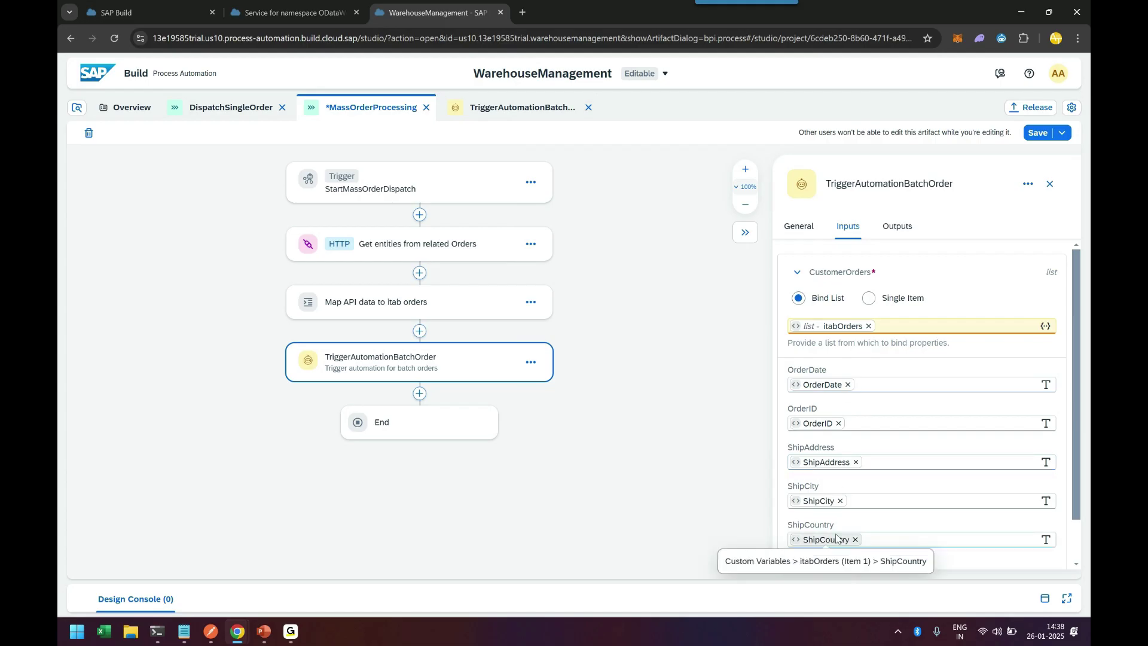
# Step: Open the TriggerAutomationBatchOrder automation in its own editor tab
pyautogui.scroll(-1, 837, 544)
pyautogui.scroll(1, 843, 510)
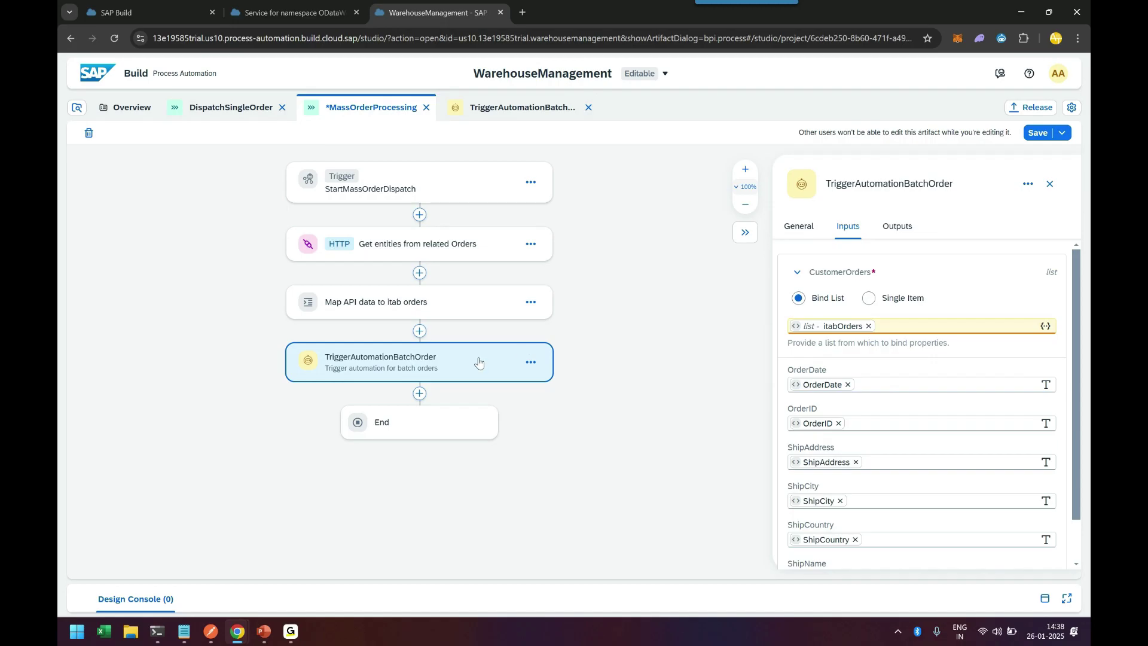
pyautogui.click(498, 113)
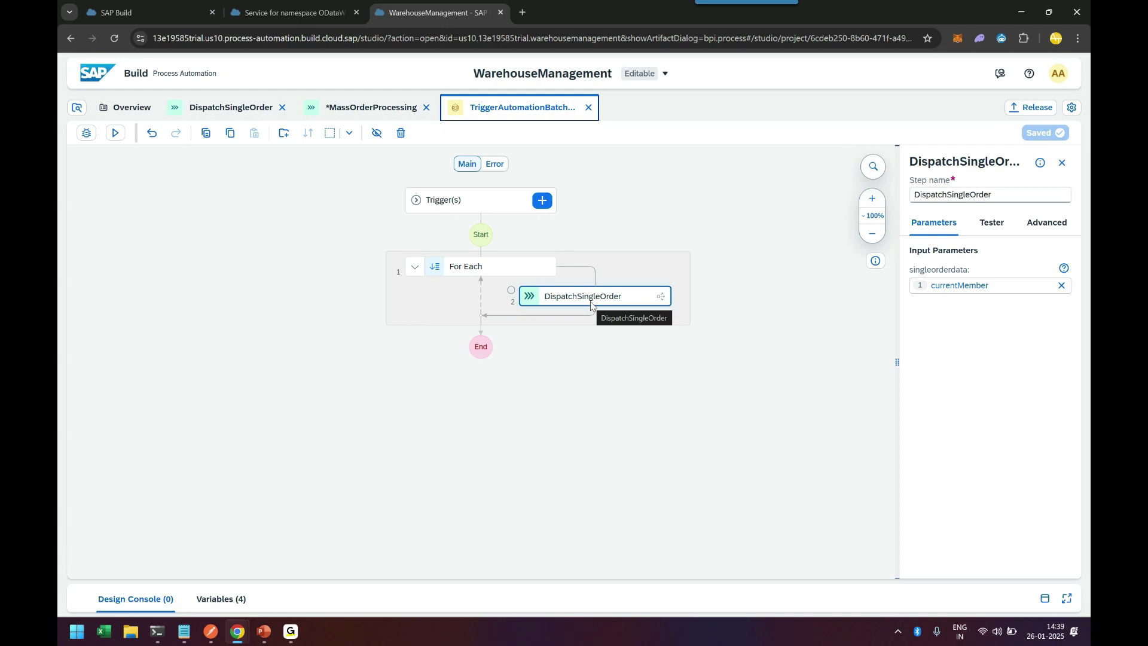
# Step: Switch back to the *MassOrderProcessing process editor tab
pyautogui.click(376, 109)
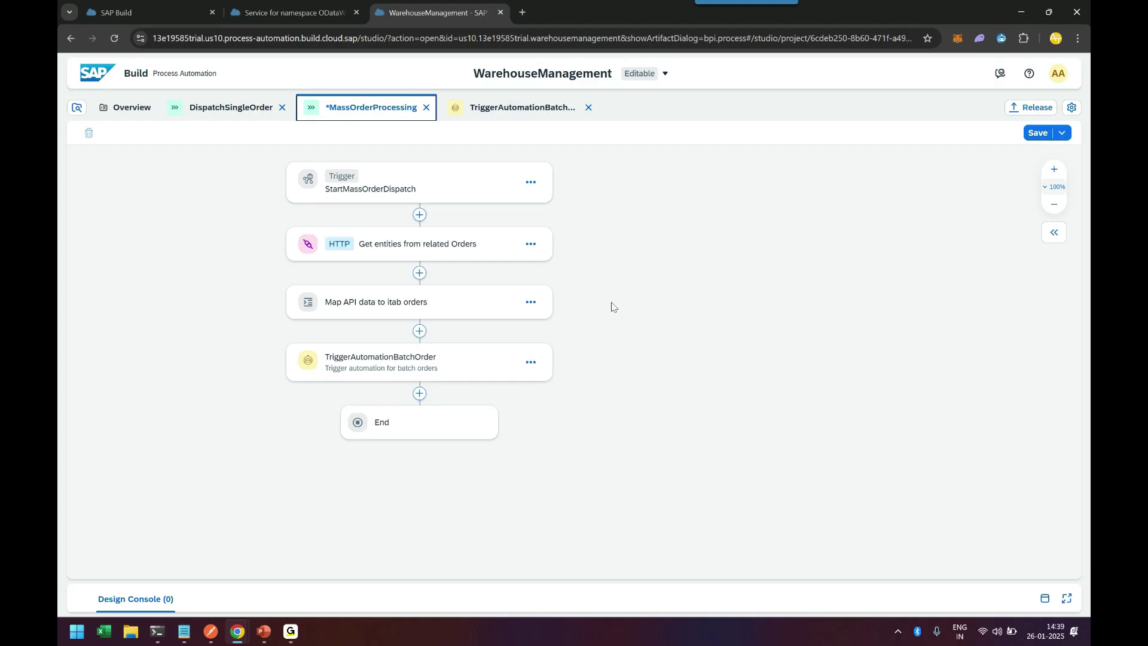
# Step: Save MassOrderProcessing and release it as major version 2.0.0 with notes 'Mass order processing'
pyautogui.click(1039, 133)
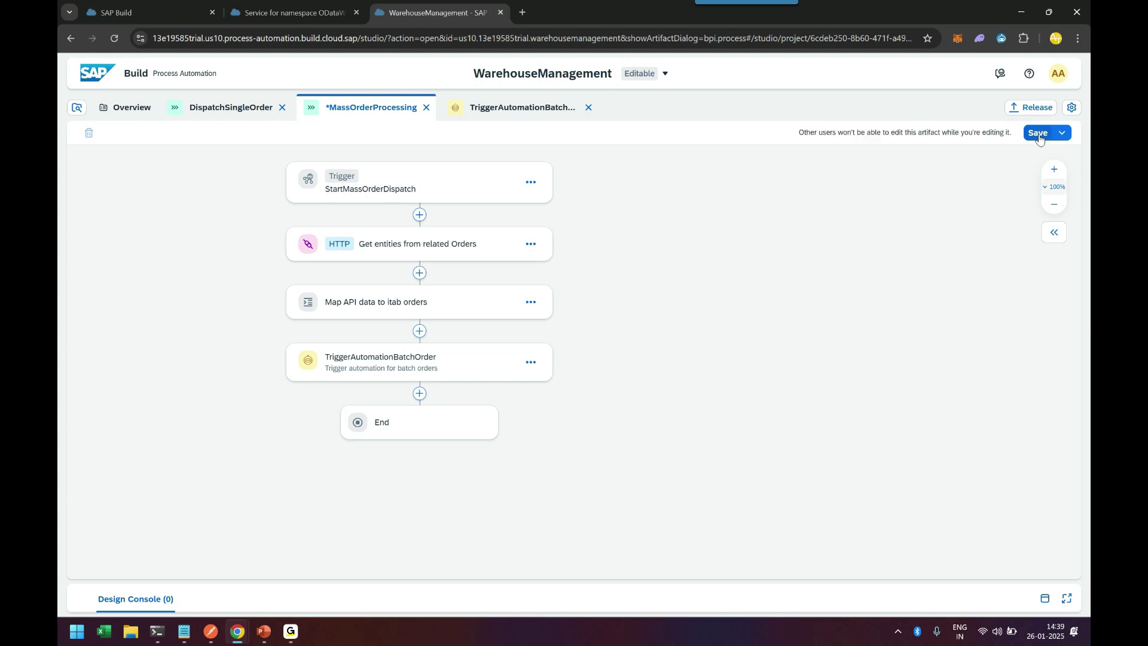
pyautogui.click(1038, 134)
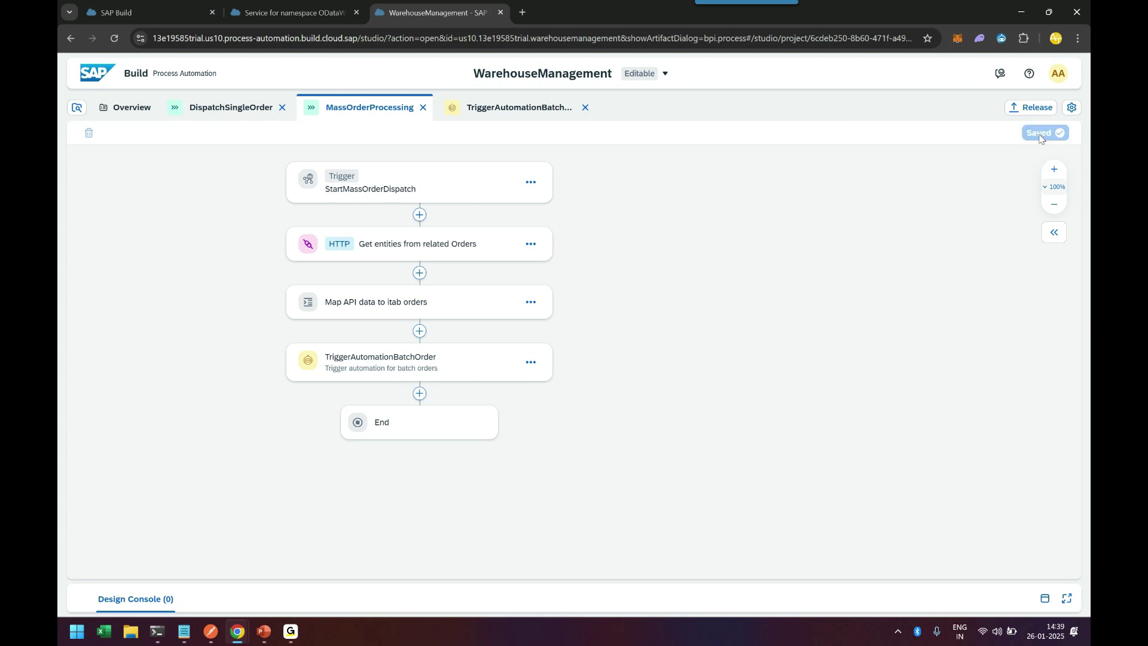
pyautogui.click(1021, 112)
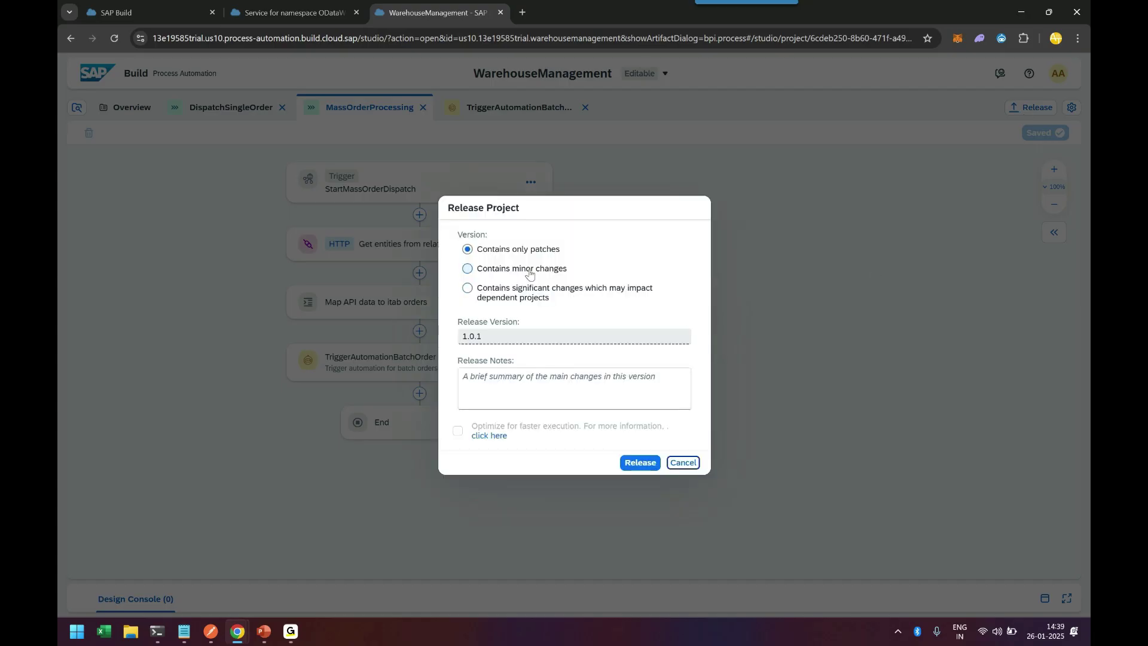
pyautogui.click(509, 301)
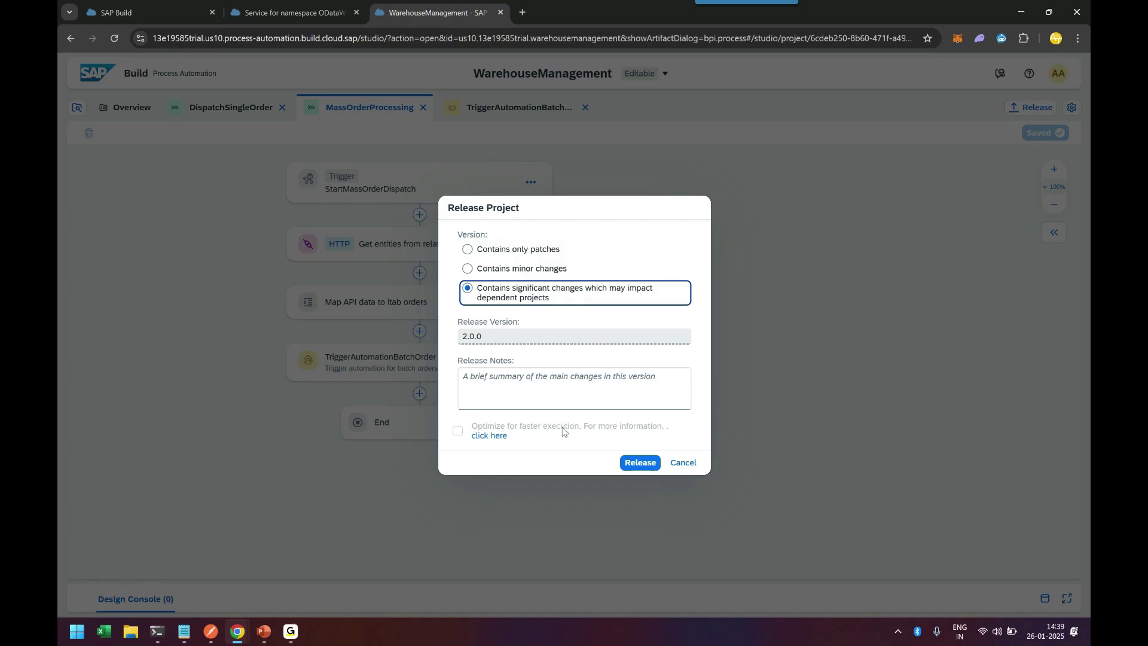
pyautogui.click(558, 382)
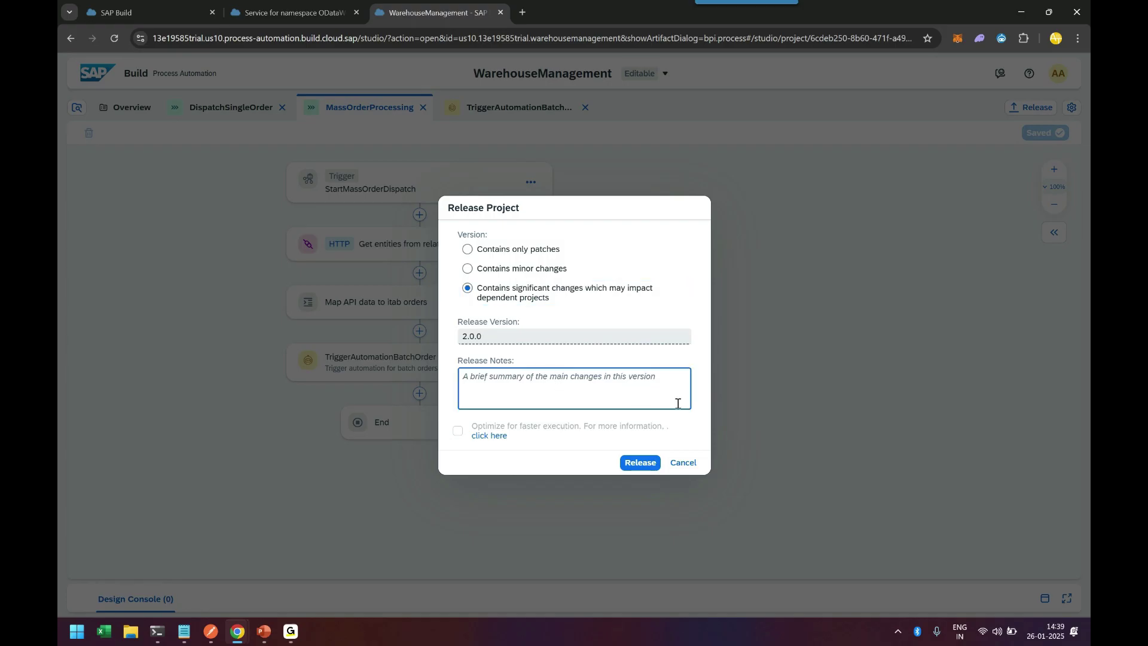
pyautogui.write('Mass or')
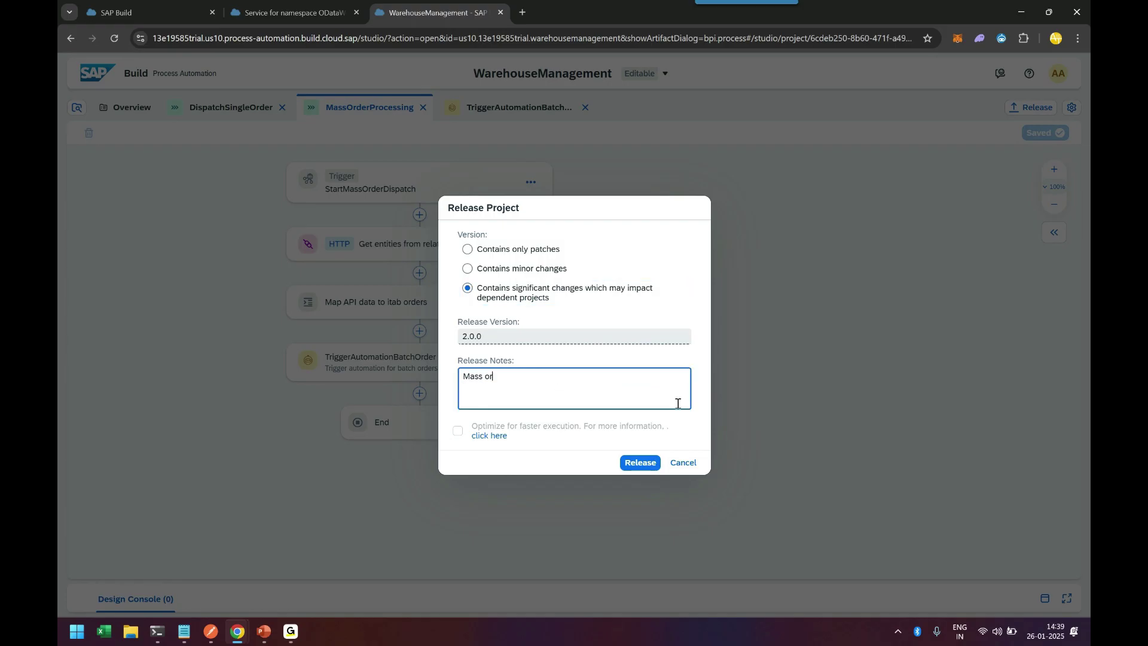
pyautogui.write('der or')
pyautogui.click(639, 462)
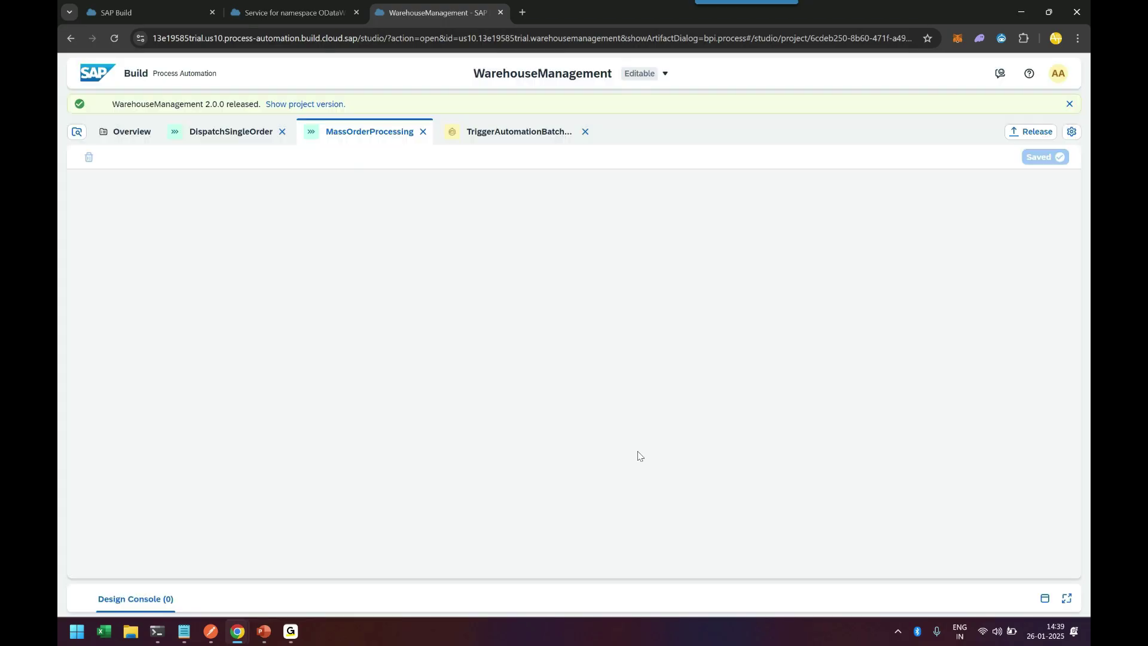
# Step: Select released version 2.0.0 and deploy it to Public with the productservice destination
pyautogui.click(660, 73)
pyautogui.click(651, 129)
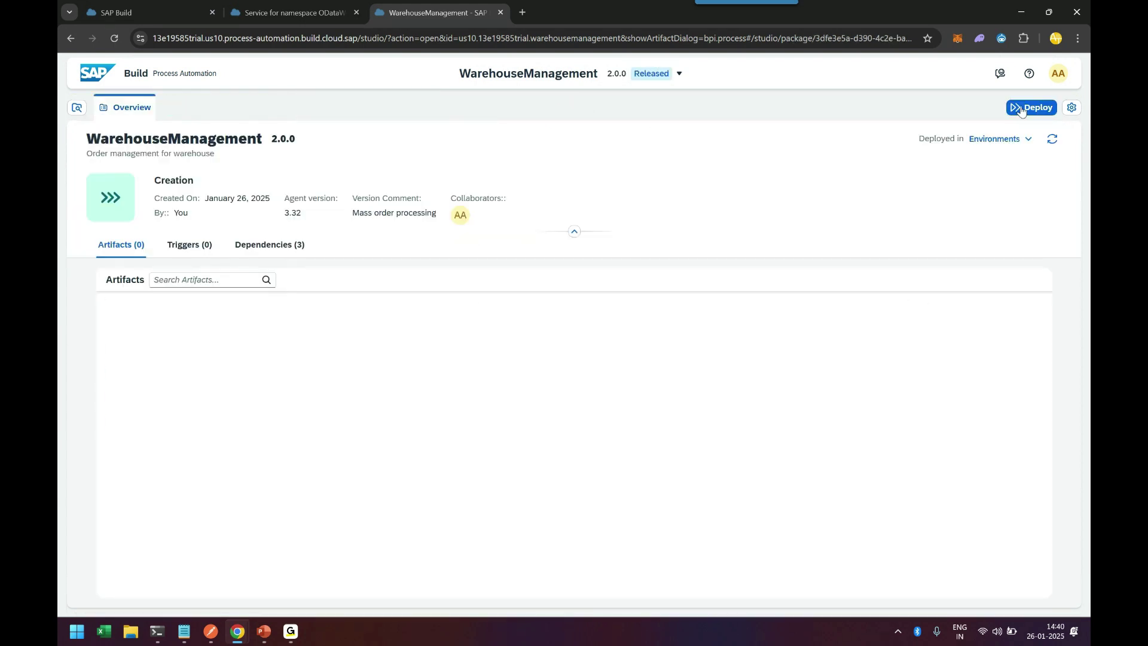
pyautogui.click(1031, 107)
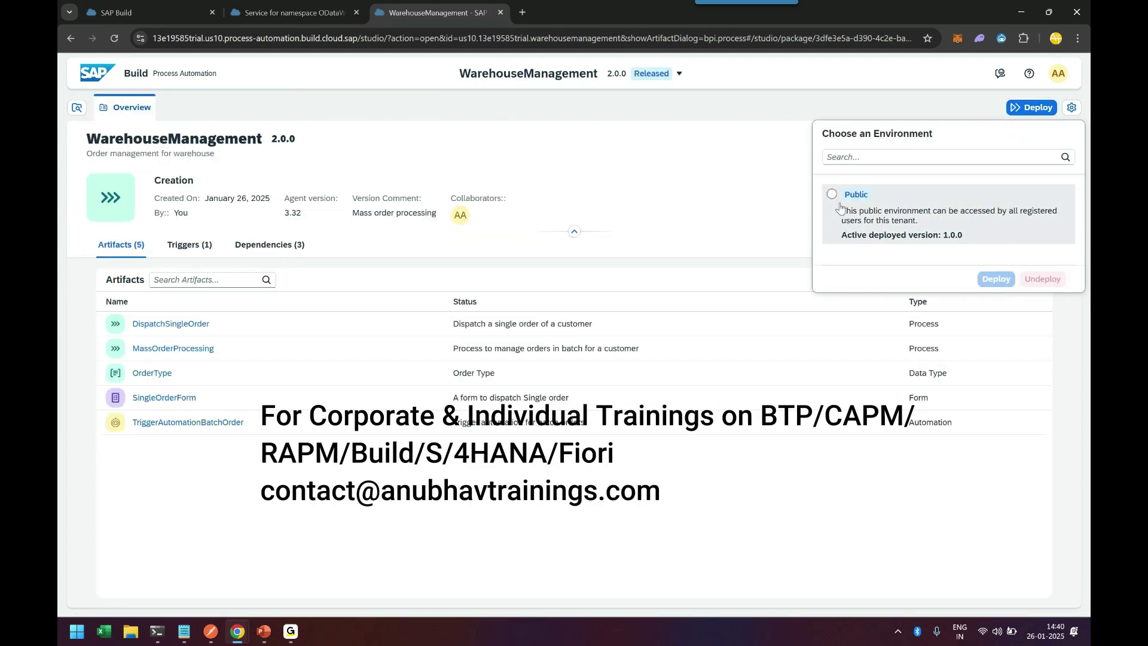
pyautogui.click(948, 203)
pyautogui.click(996, 279)
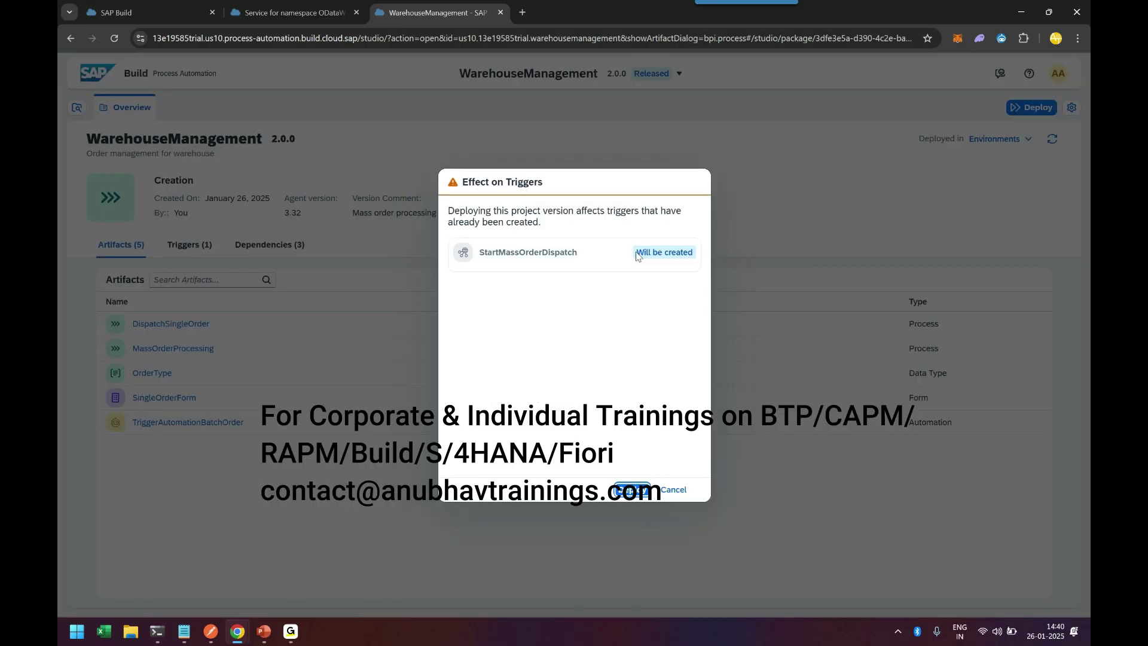
pyautogui.click(634, 490)
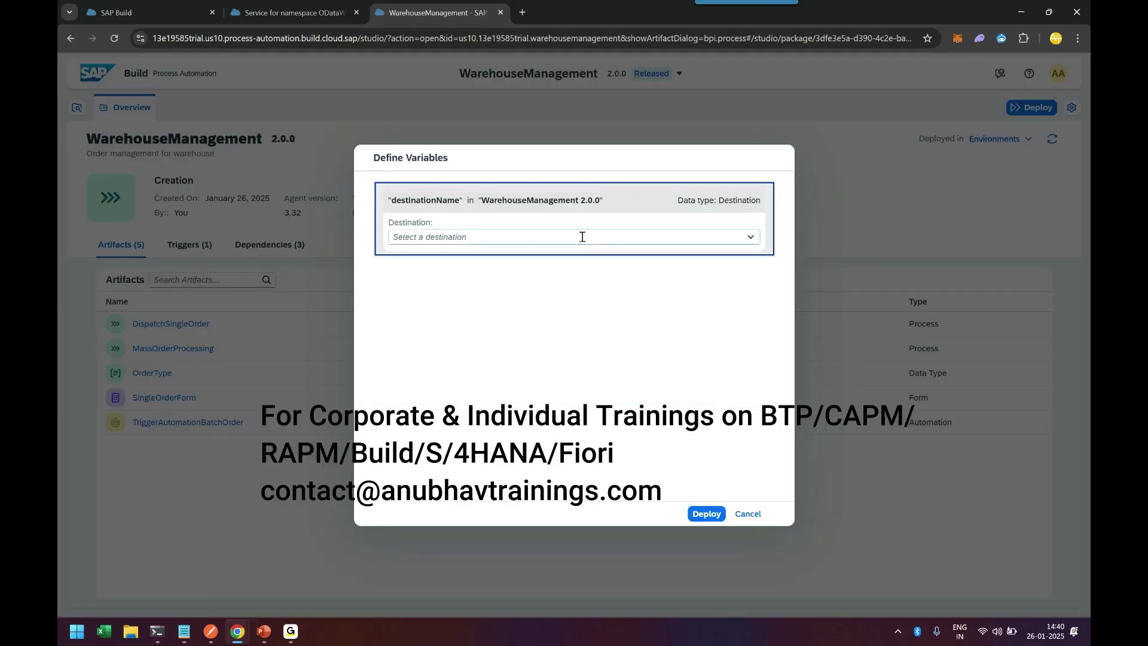
pyautogui.click(582, 237)
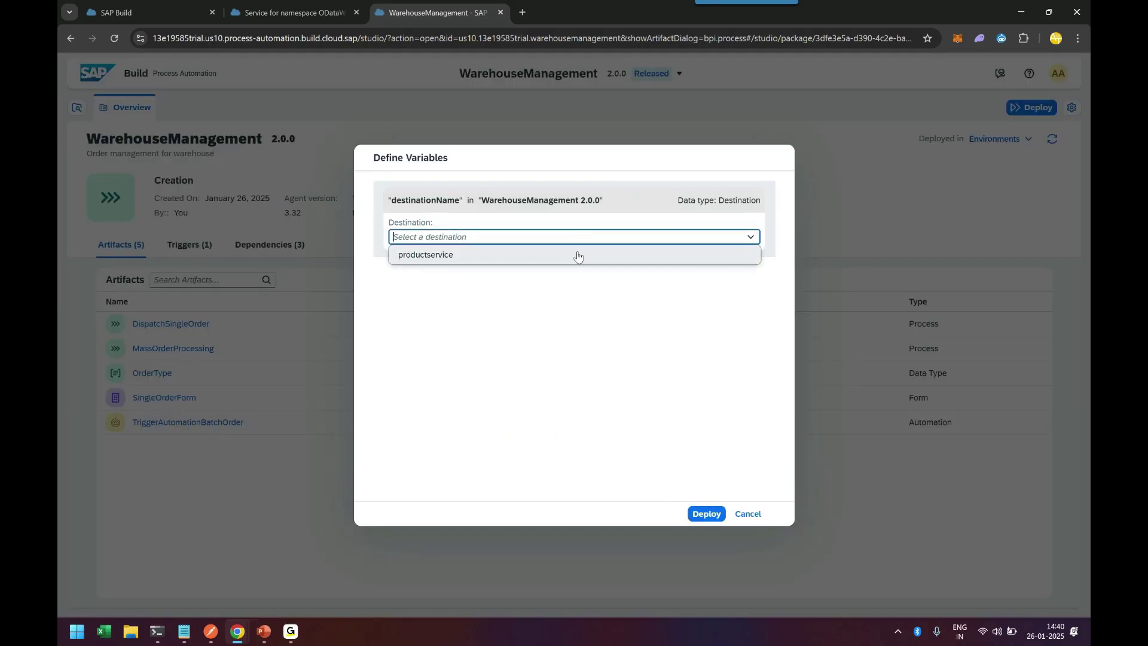
pyautogui.click(574, 254)
pyautogui.click(704, 515)
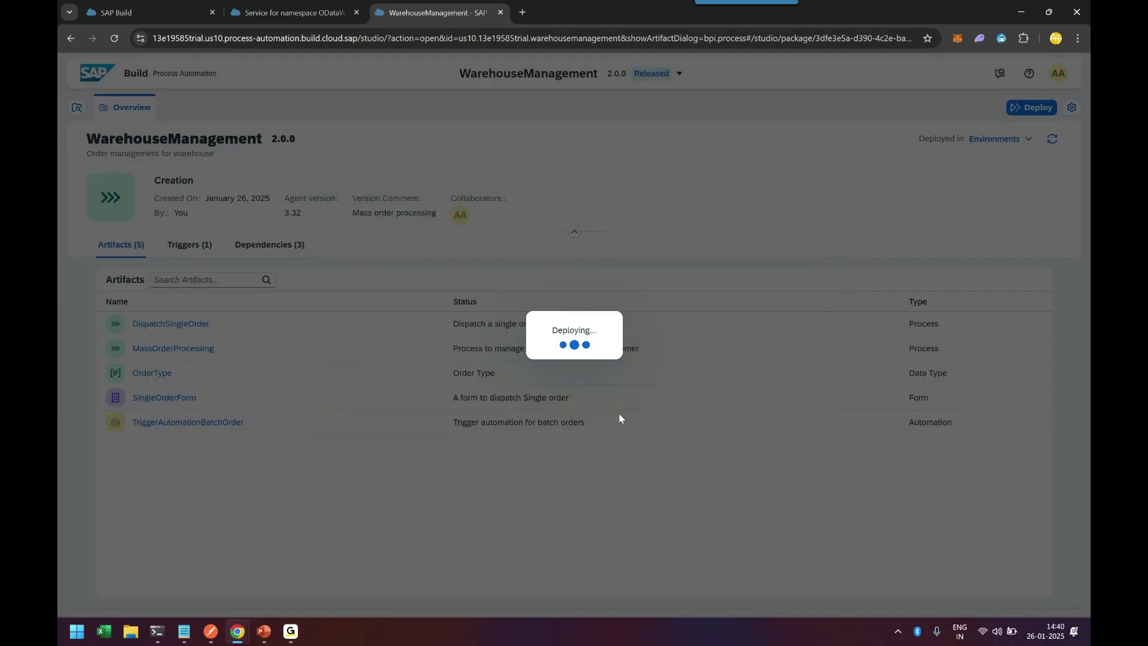
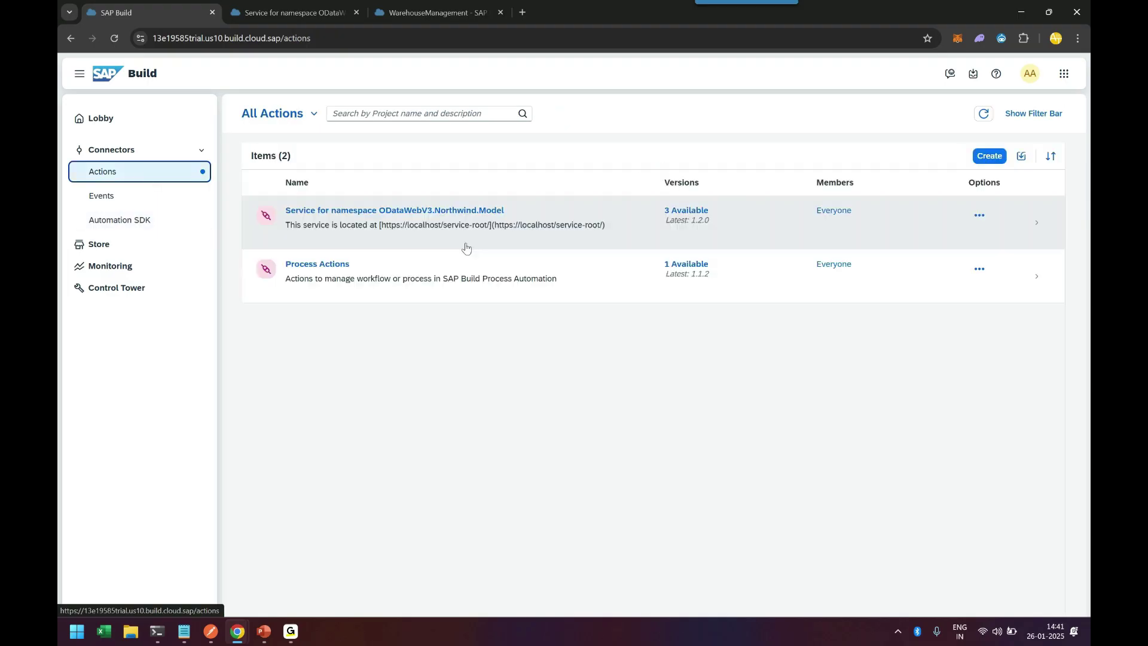
# Step: Review the Northwind service's Versions tab and Editable version options, then go to Monitoring
pyautogui.click(975, 218)
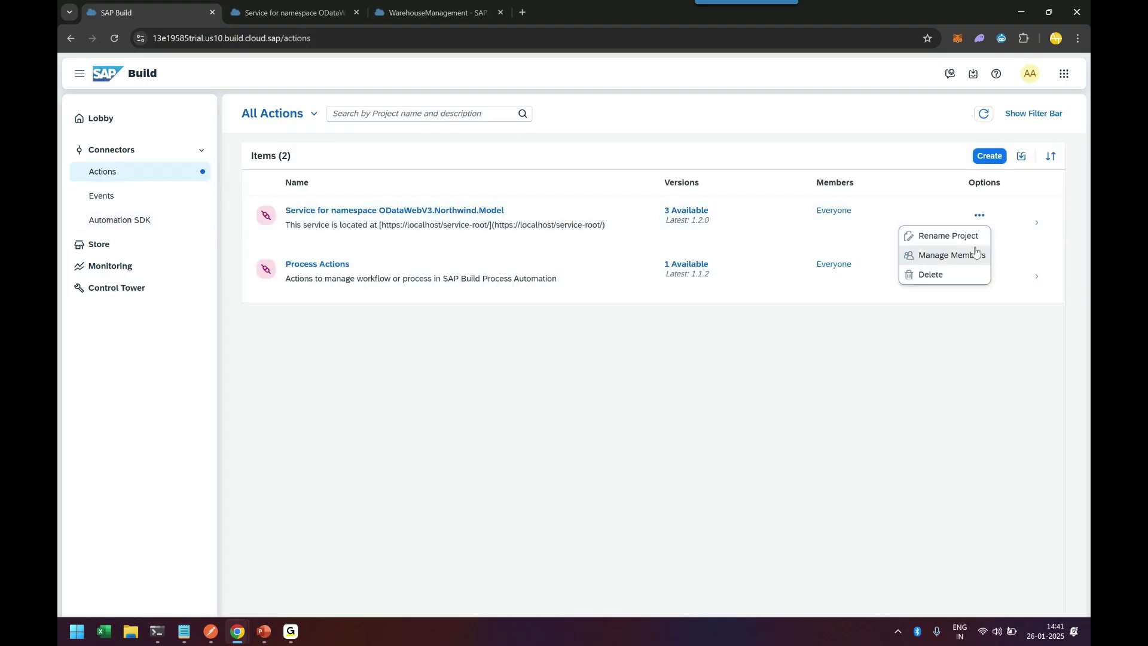
pyautogui.click(1002, 241)
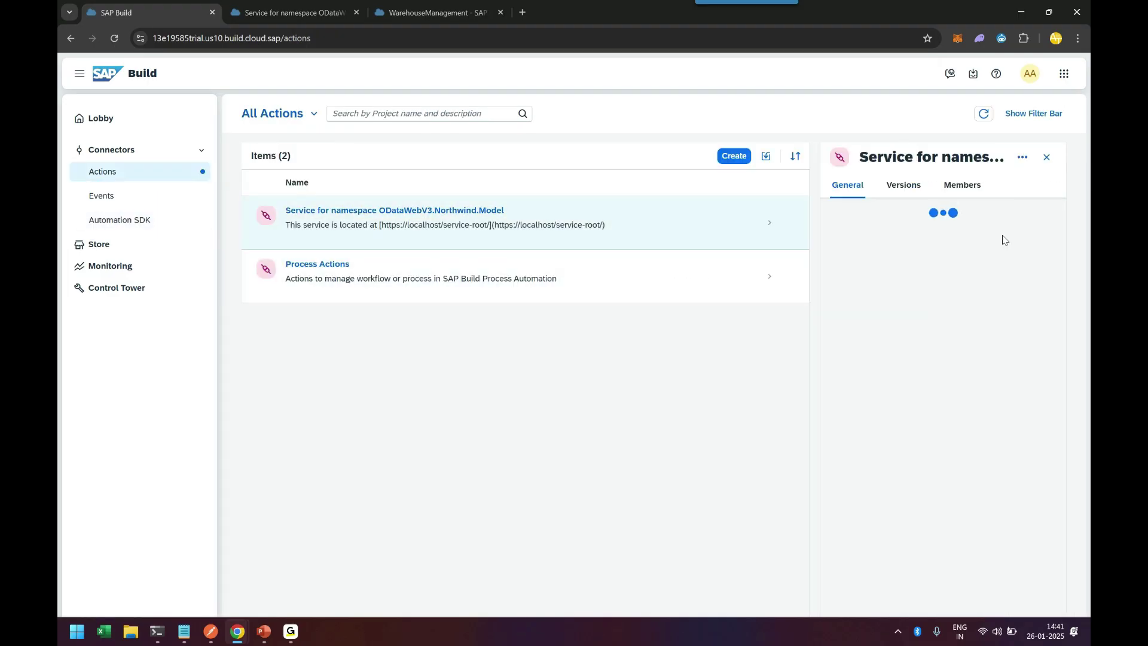
pyautogui.click(881, 185)
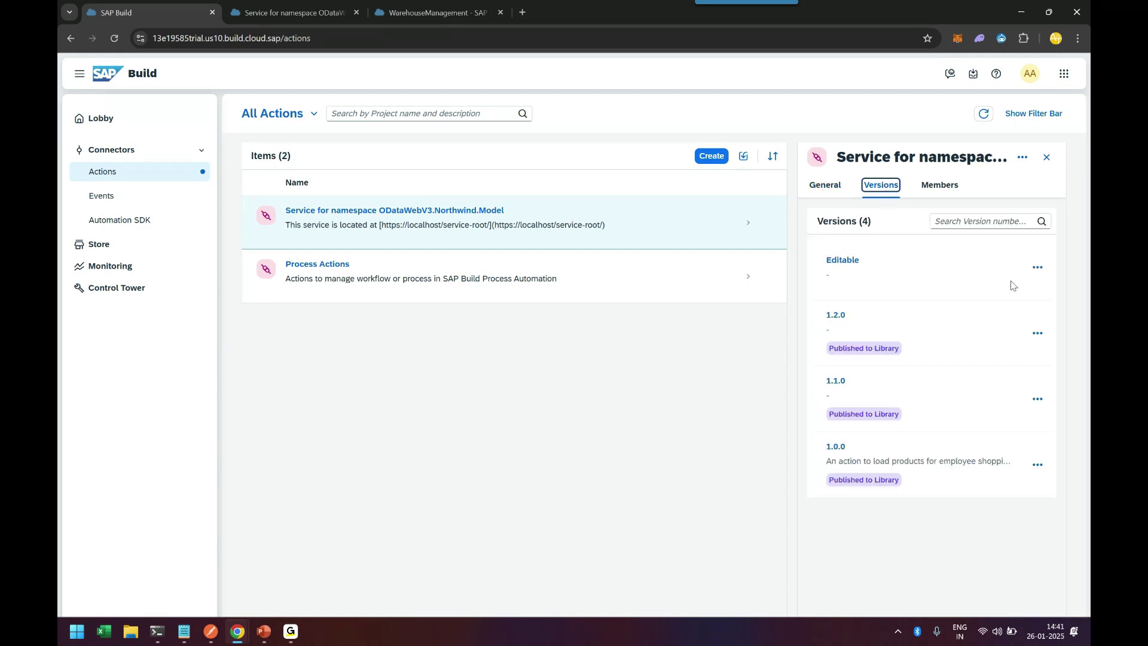
pyautogui.click(1030, 274)
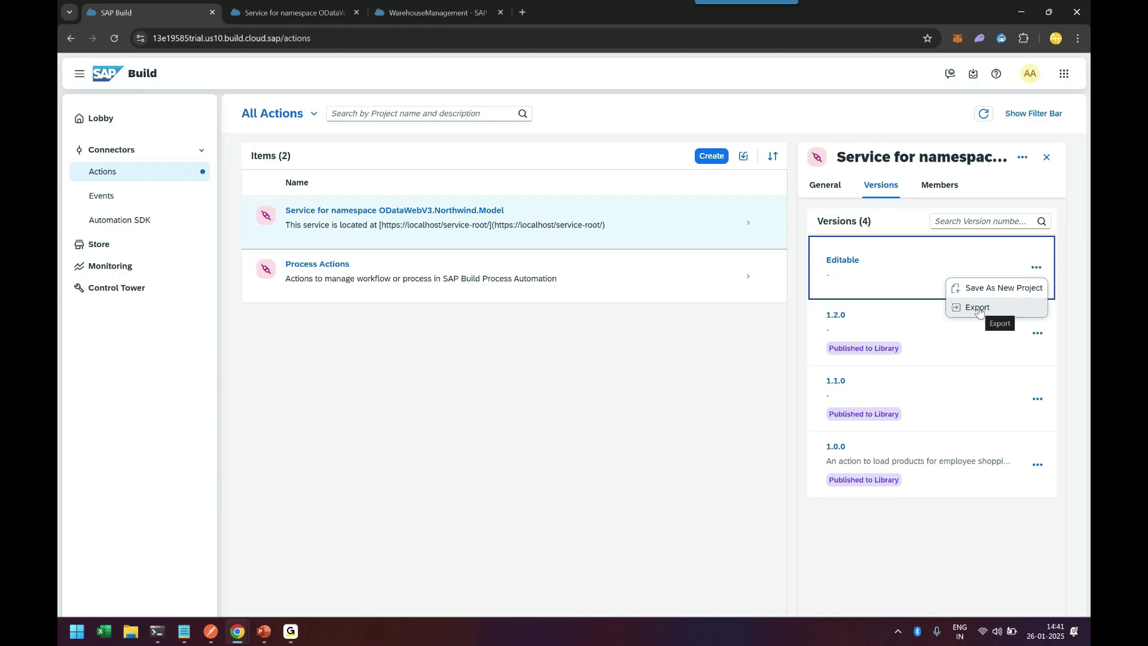
pyautogui.click(650, 419)
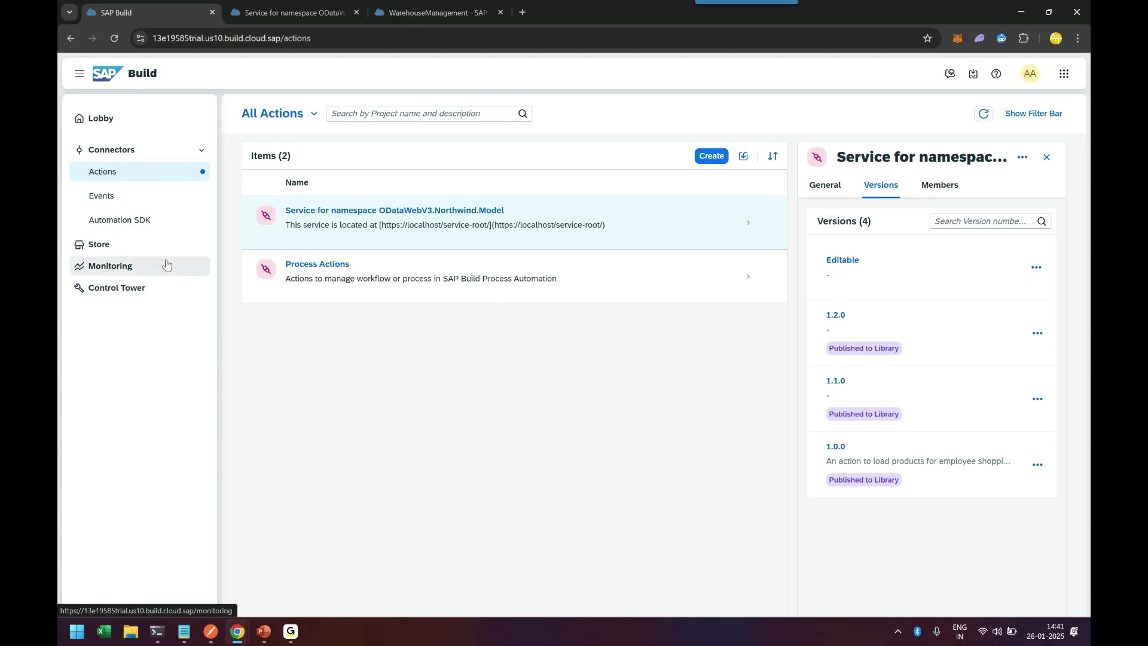
pyautogui.click(139, 265)
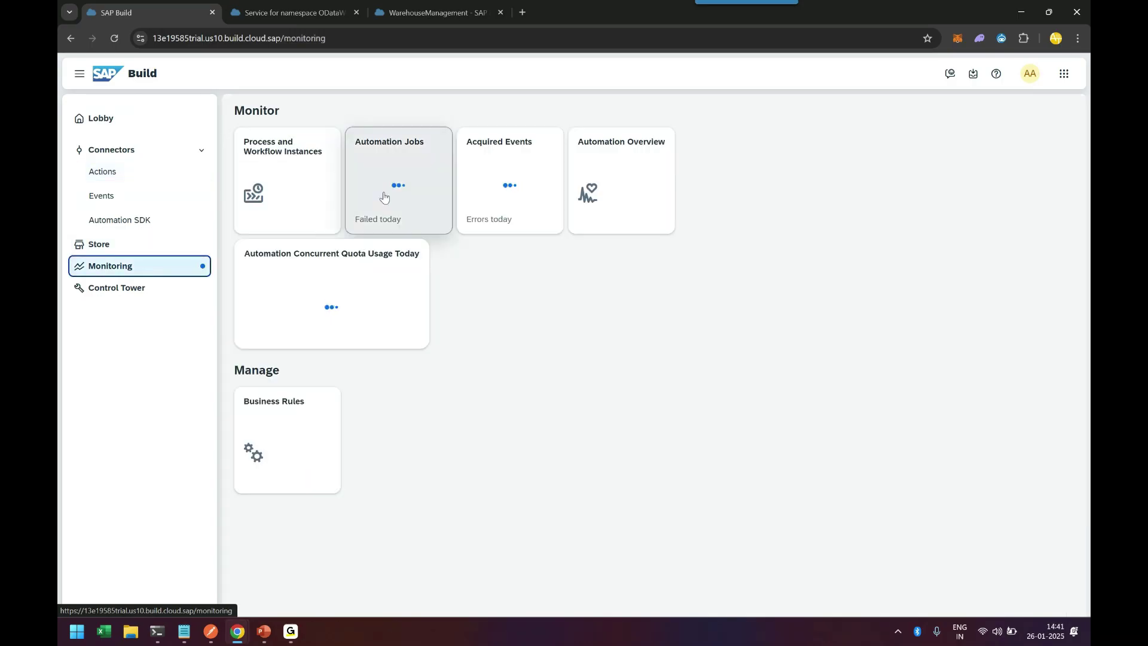
# Step: Navigate to the Control Tower Public environment's Triggers list, then switch to Postman
pyautogui.click(306, 163)
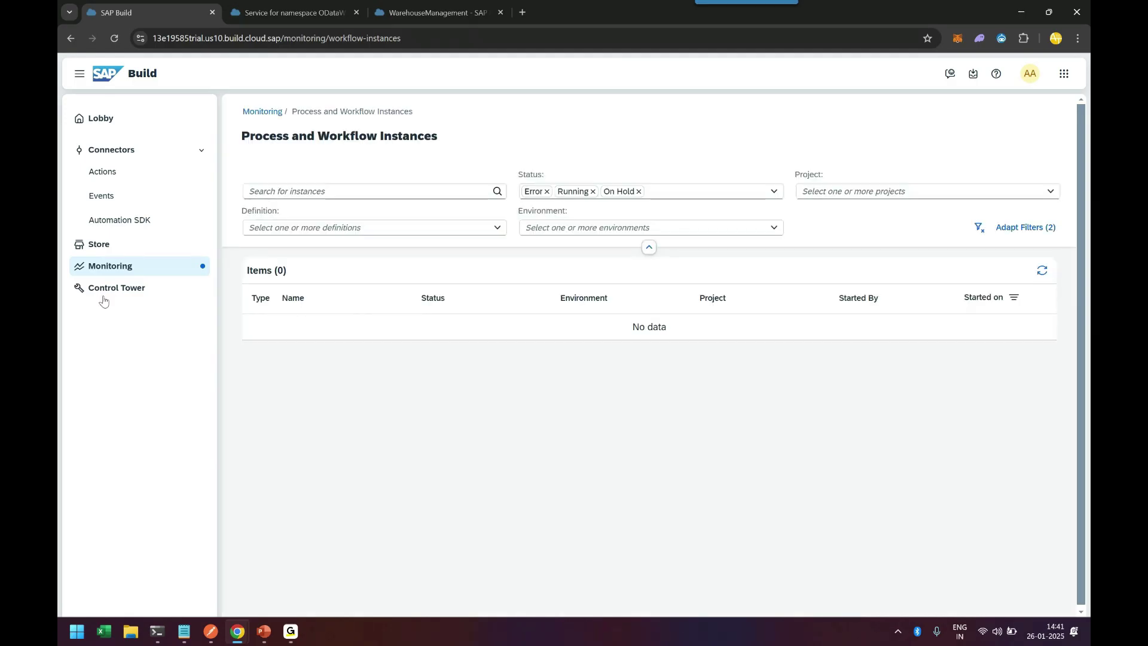
pyautogui.click(104, 289)
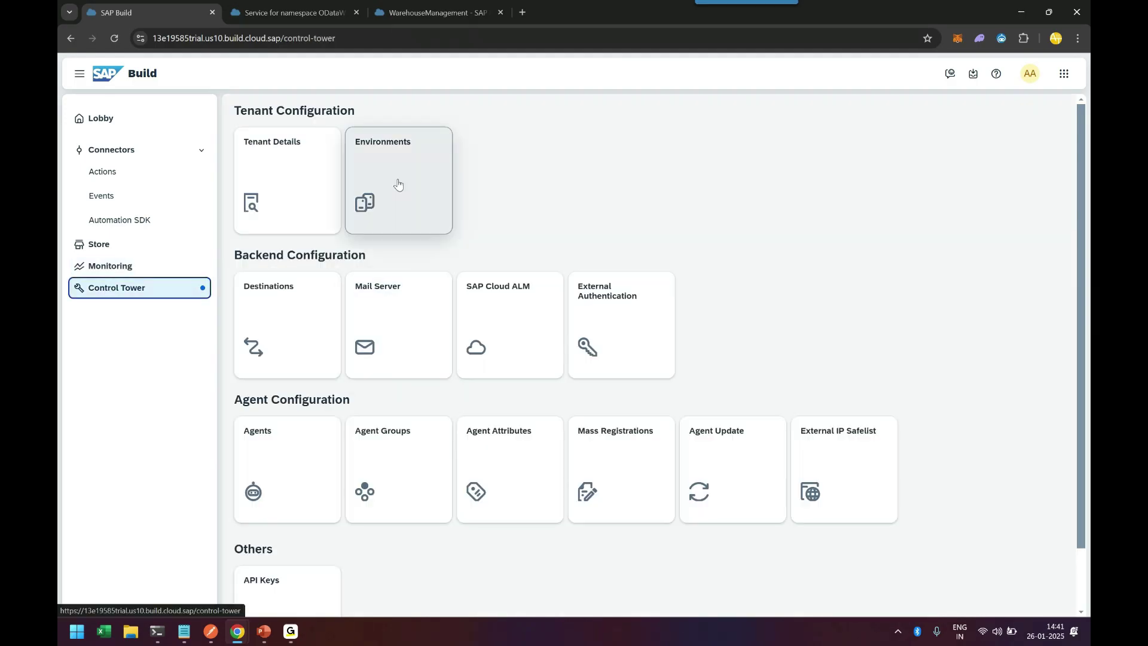
pyautogui.click(398, 185)
pyautogui.click(353, 238)
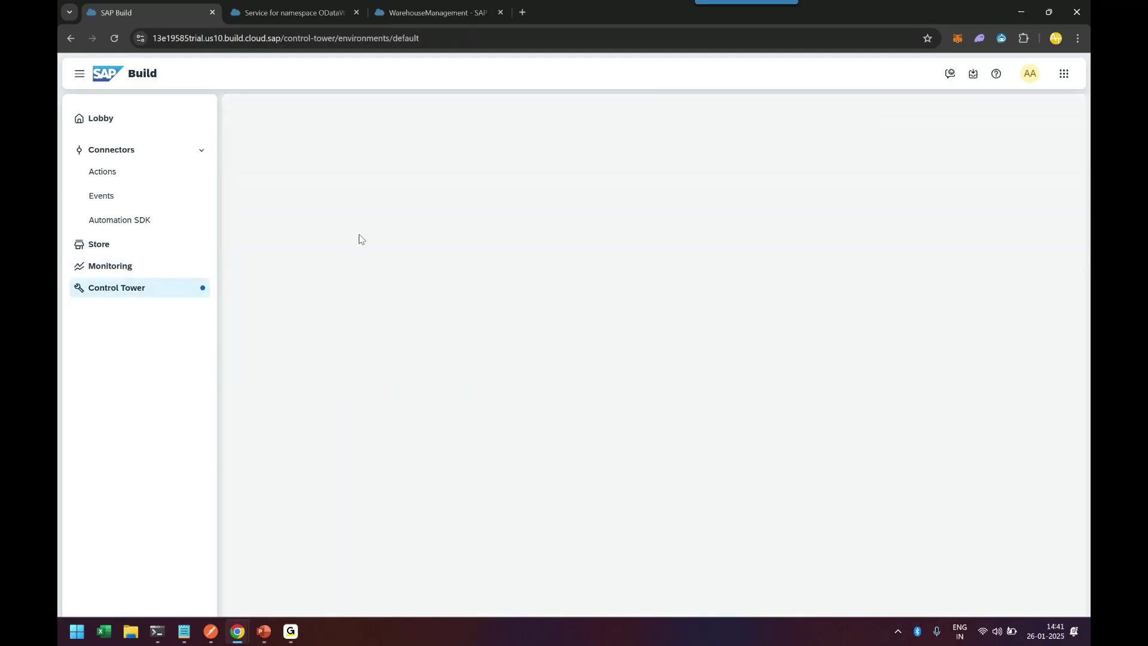
pyautogui.click(315, 190)
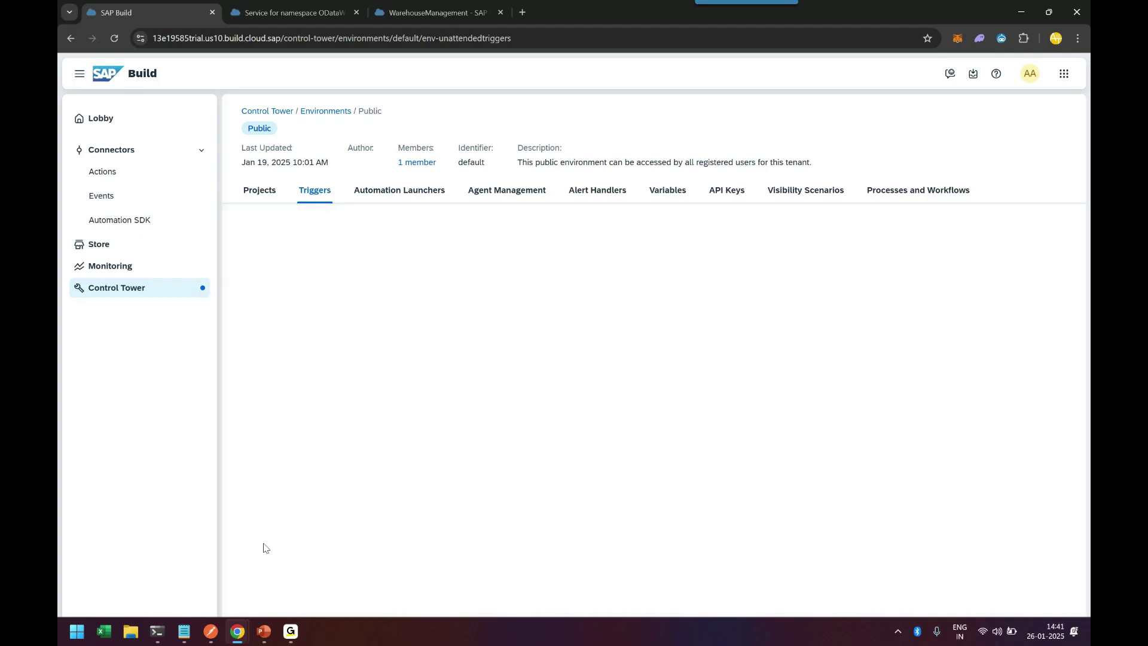
pyautogui.click(211, 631)
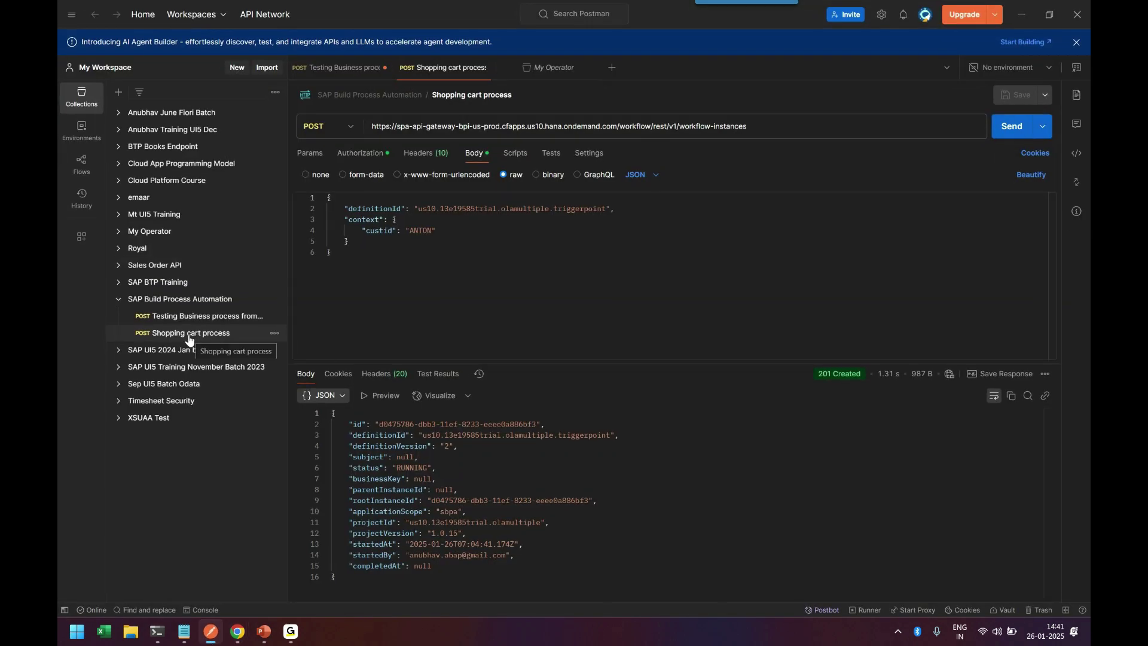
# Step: Duplicate the Shopping cart process request and name the copy 'Mass order processing'
pyautogui.click(490, 277)
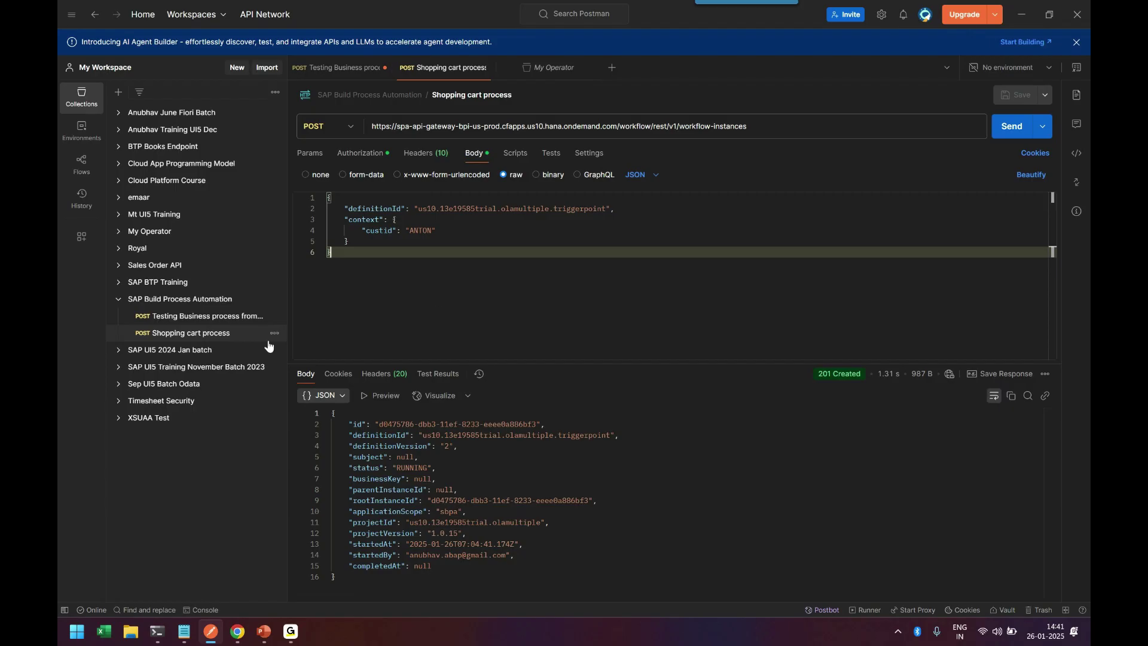
pyautogui.click(274, 333)
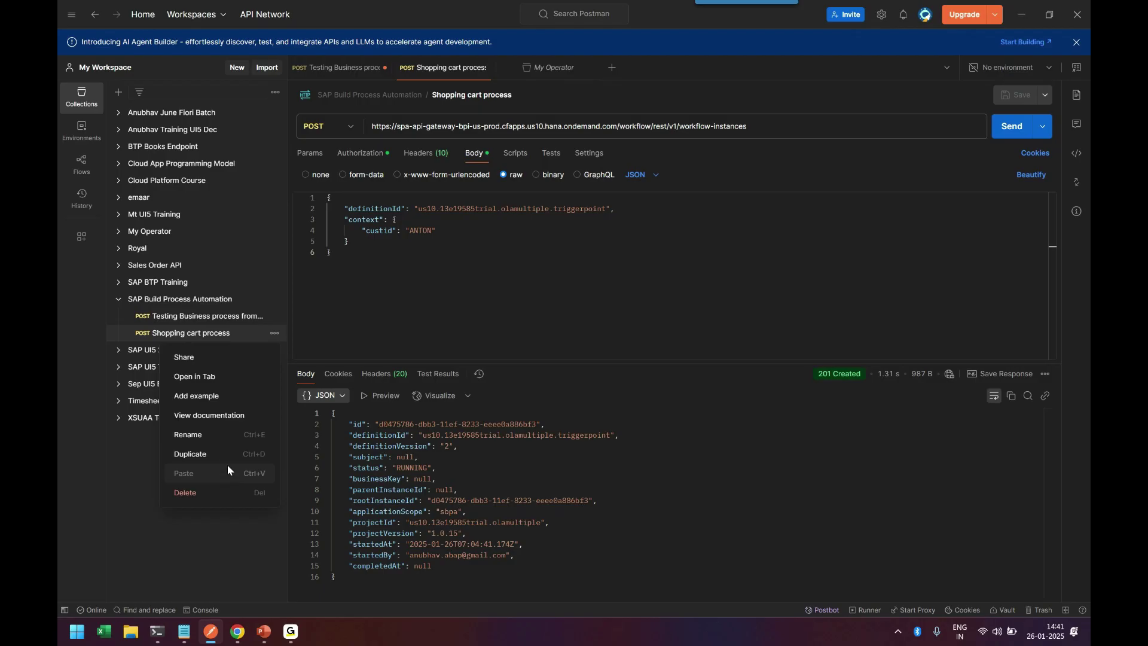
pyautogui.click(208, 454)
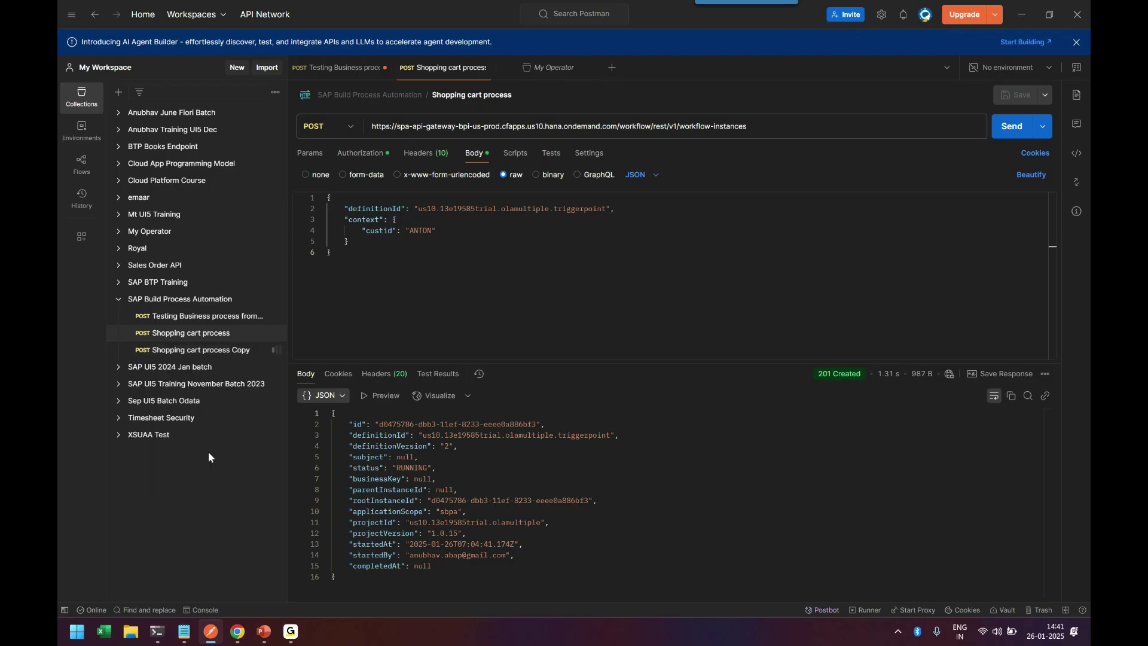
pyautogui.click(200, 351)
pyautogui.click(476, 98)
pyautogui.hotkey('ctrl', 'a')
pyautogui.write('M')
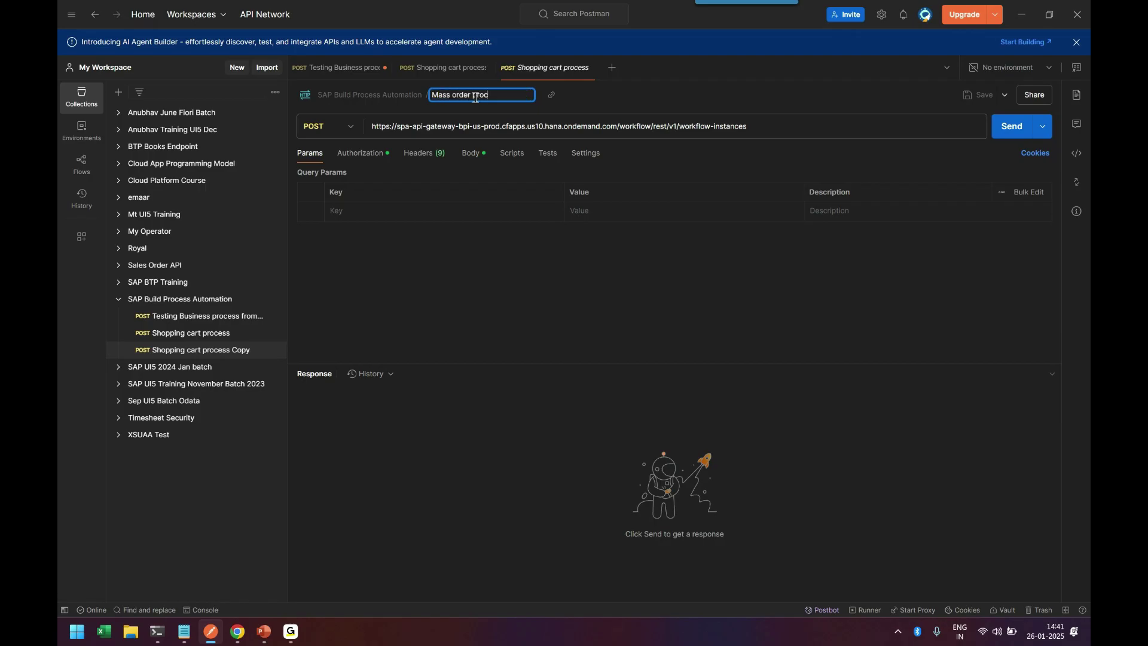
pyautogui.write('ass order processing')
pyautogui.press('Return')
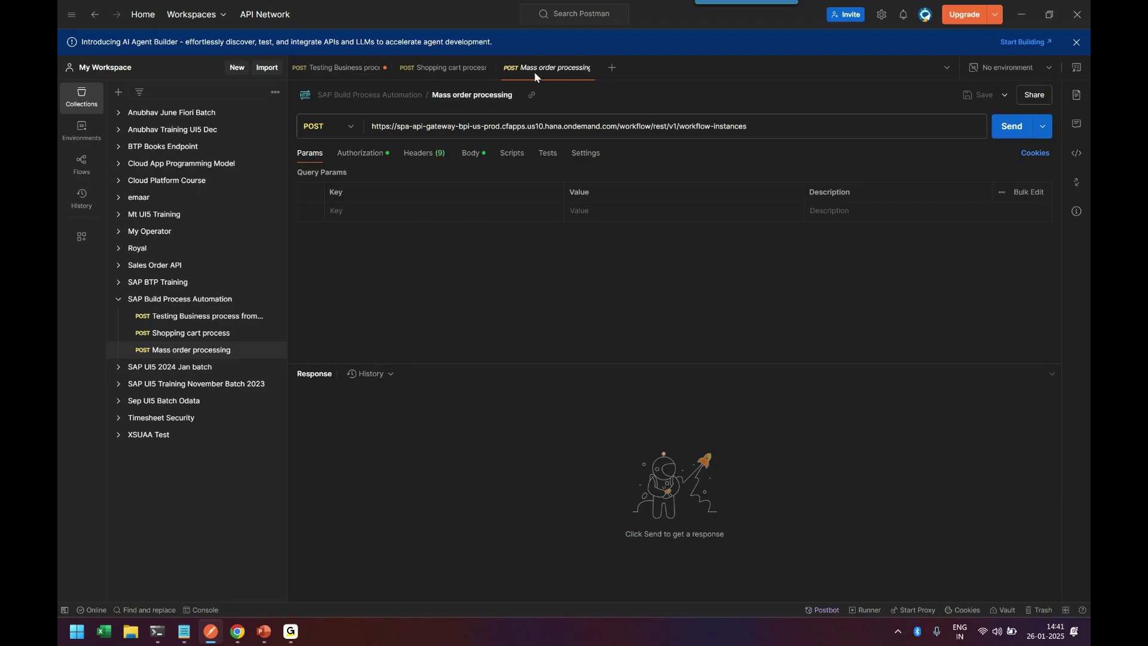
pyautogui.hotkey('alt', 'Tab')
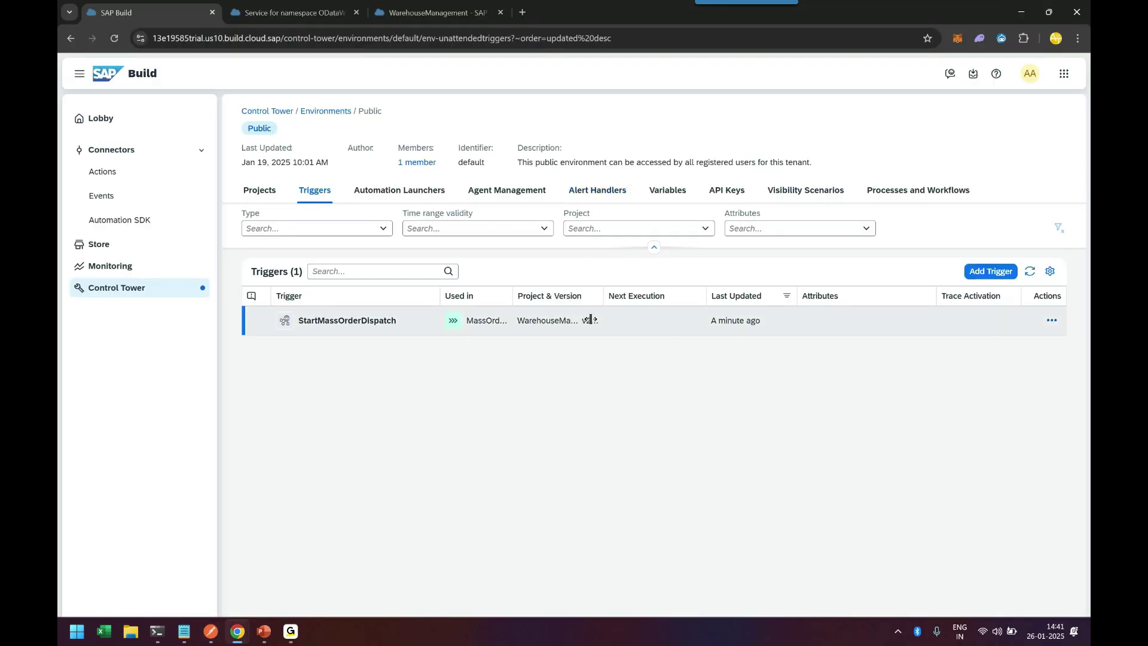
# Step: Copy the example payload from the StartMassOrderDispatch trigger's View details, returning to Postman
pyautogui.click(1051, 320)
pyautogui.click(998, 336)
pyautogui.scroll(-3, 736, 402)
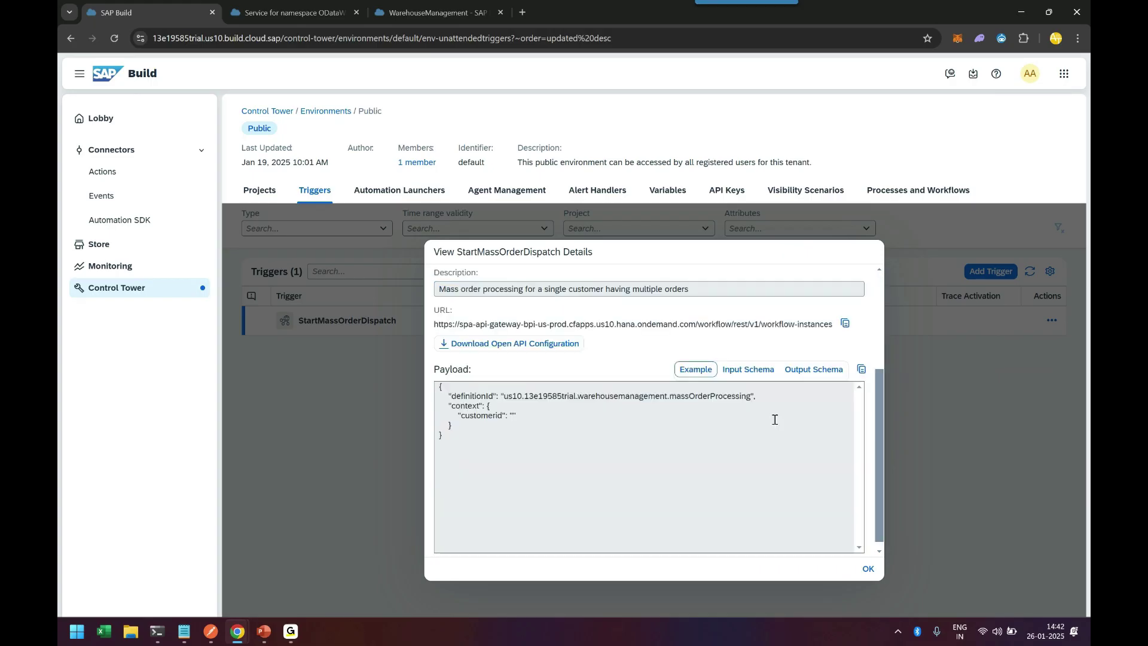
pyautogui.click(861, 360)
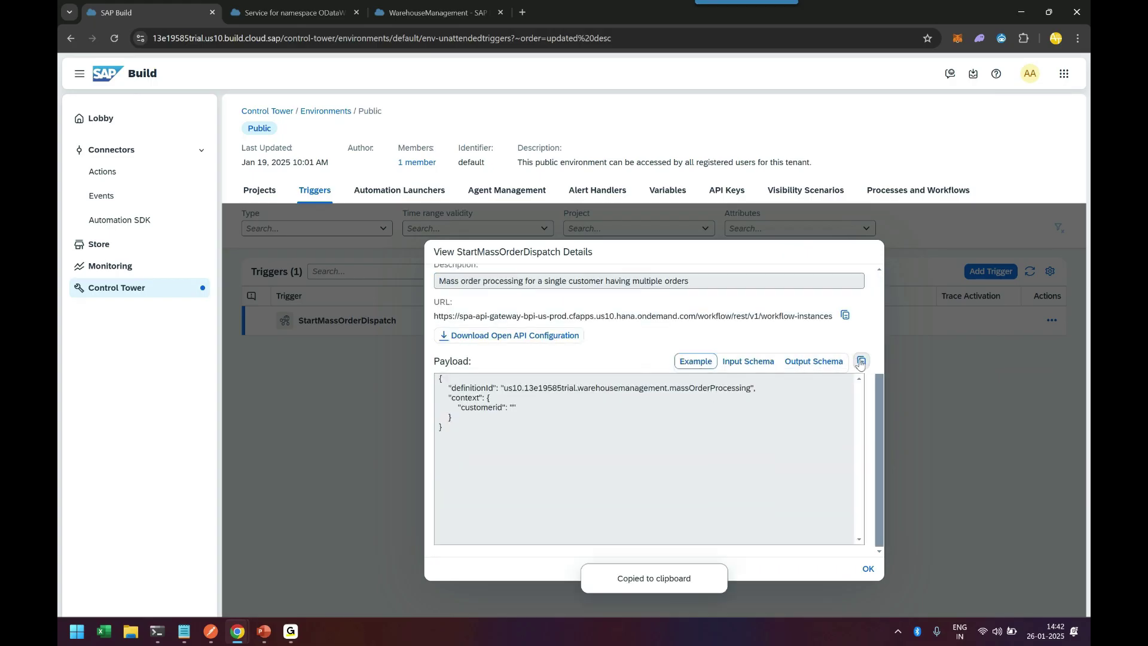
pyautogui.hotkey('alt', 'Tab')
pyautogui.click(434, 209)
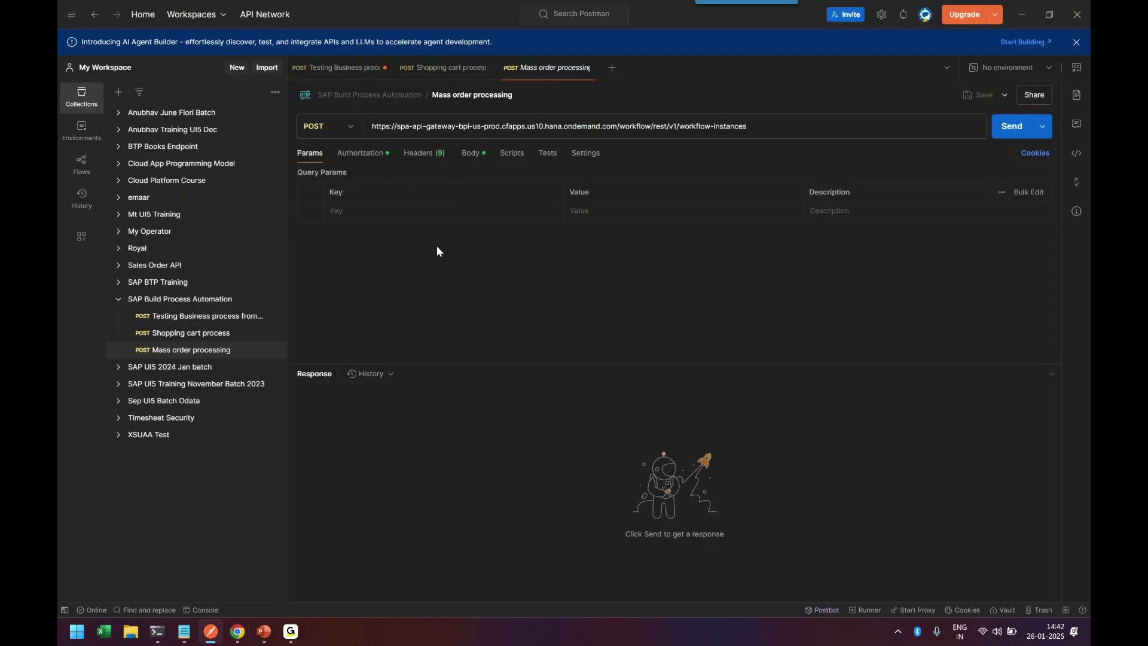
# Step: Replace the Mass order processing request body with the copied trigger payload
pyautogui.click(470, 153)
pyautogui.click(490, 292)
pyautogui.hotkey('ctrl', 'a')
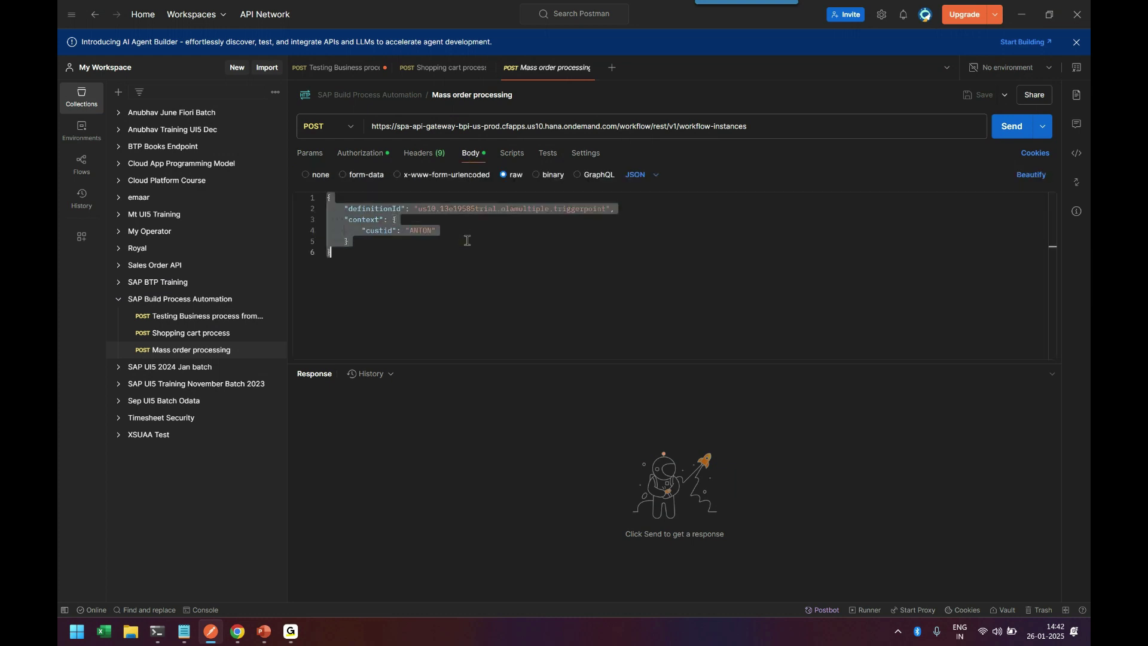
pyautogui.hotkey('ctrl', 'v')
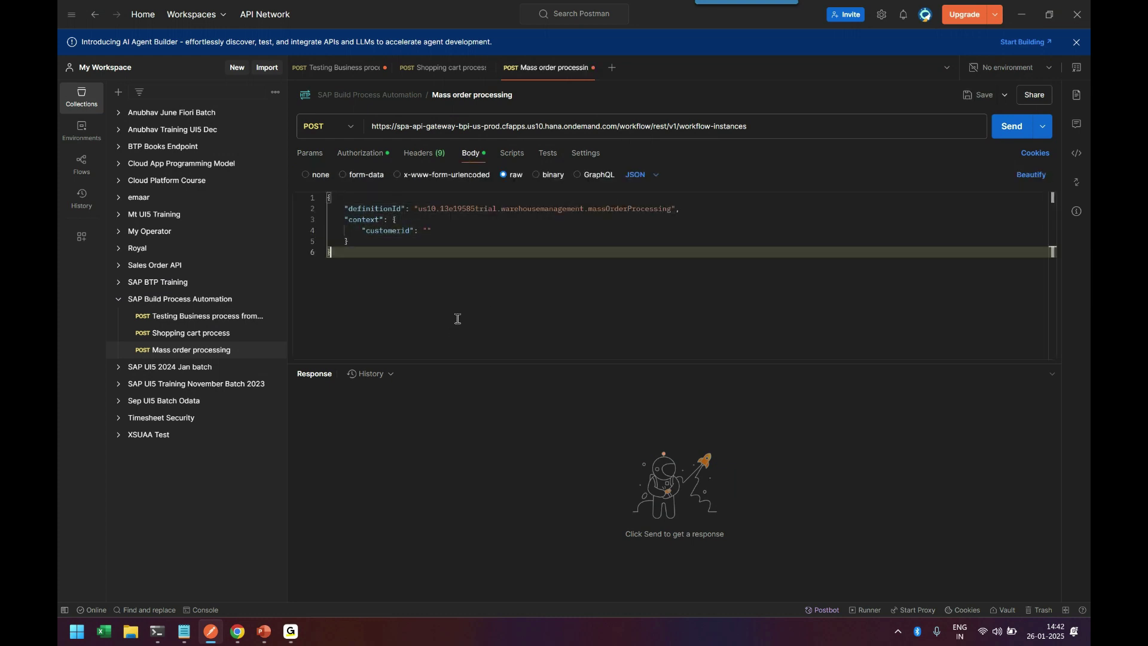
pyautogui.click(428, 232)
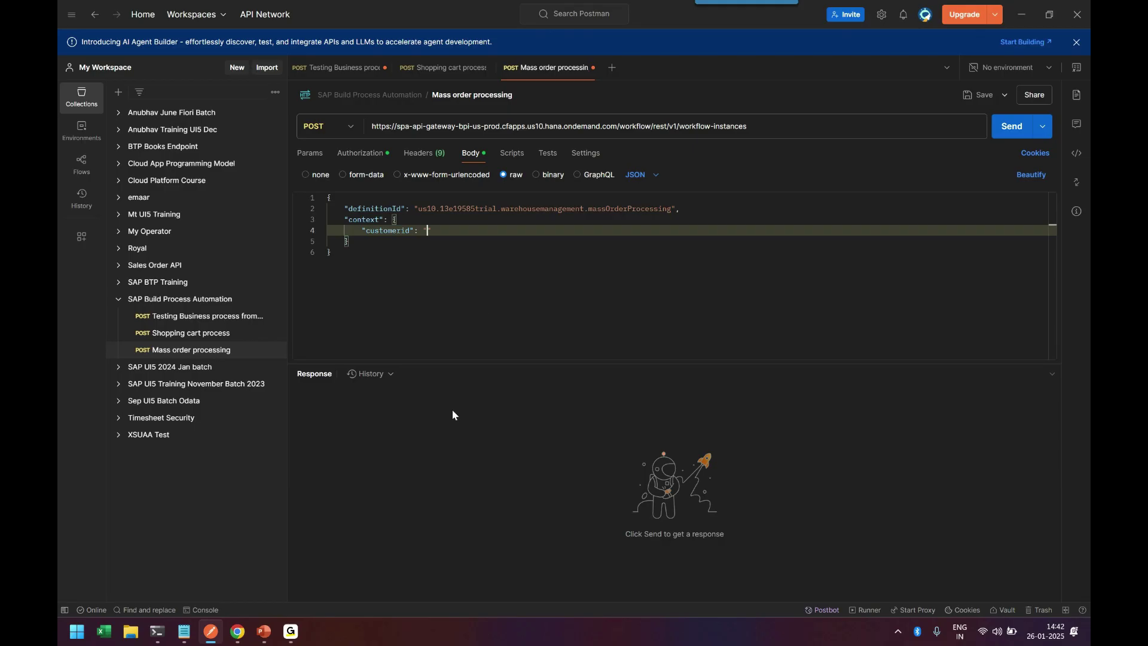
# Step: Fill the empty customerid value with ANTON, copied from the Northwind orders page address
pyautogui.moveTo(238, 631)
pyautogui.click(489, 575)
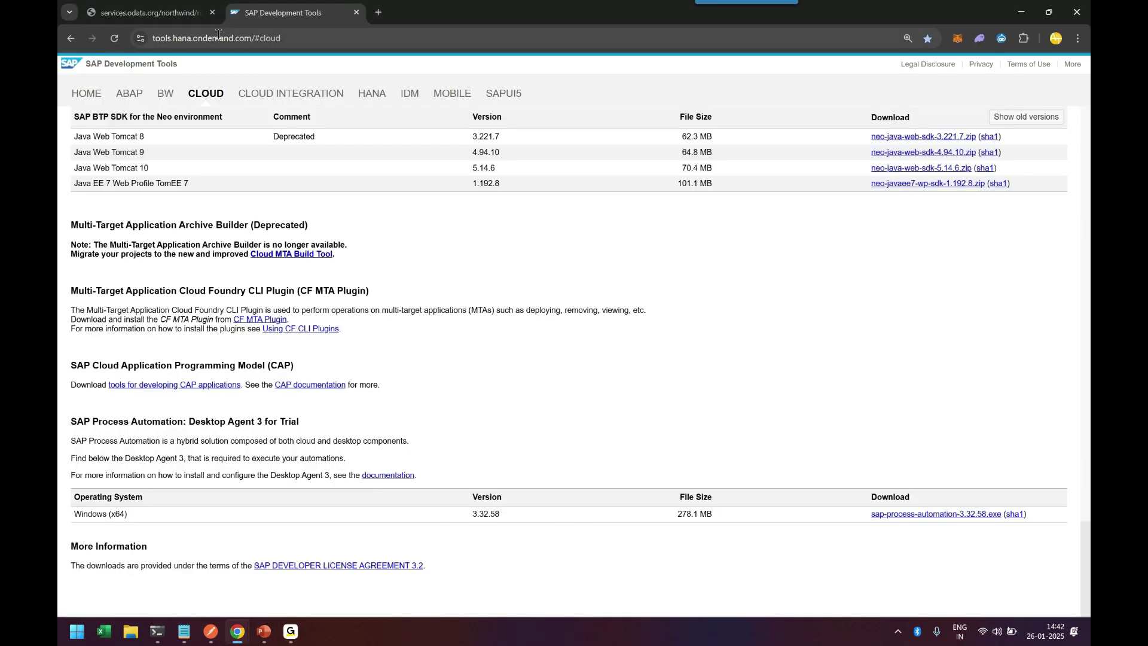
pyautogui.hotkey('ctrl', 'Tab')
pyautogui.doubleClick(390, 40)
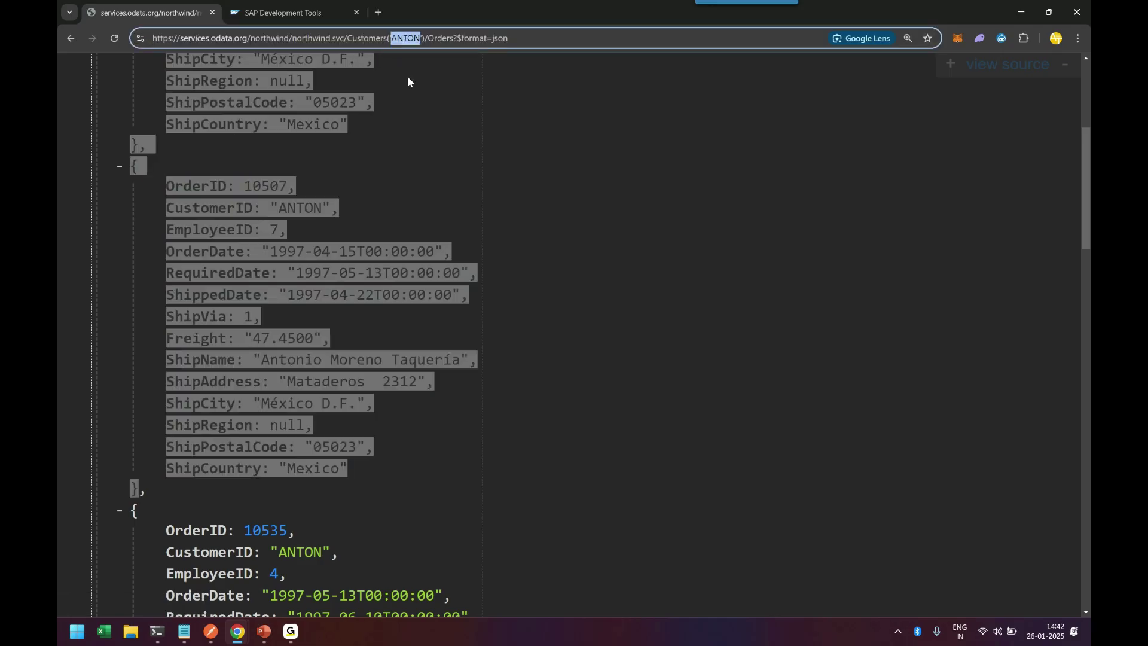
pyautogui.click(1021, 15)
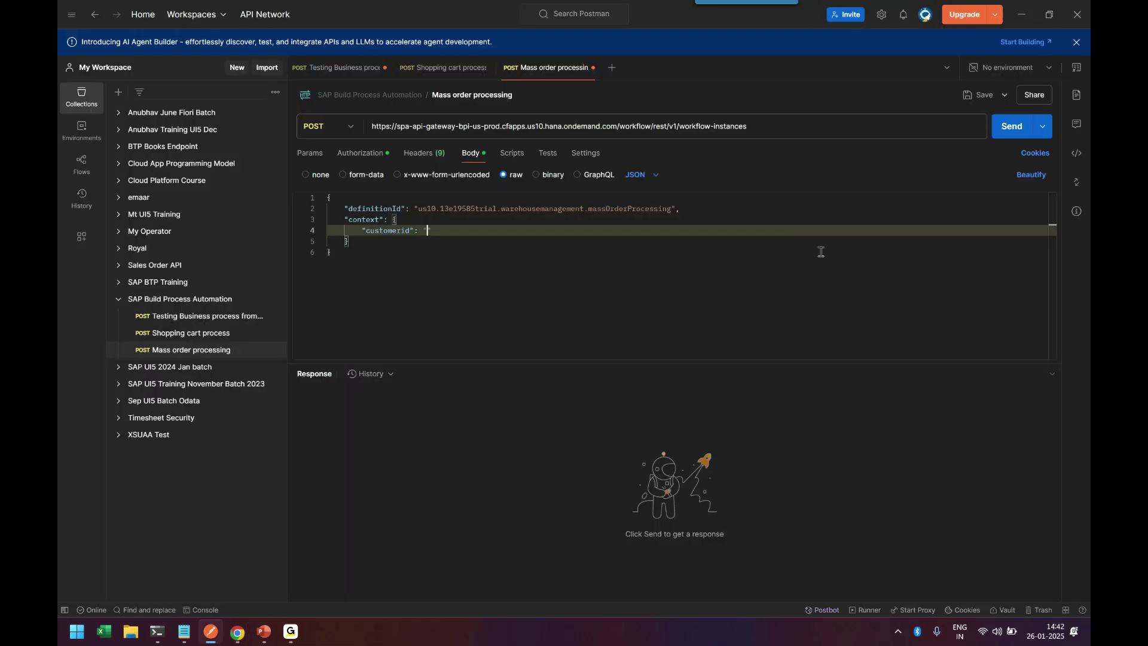
pyautogui.hotkey('ctrl', 'v')
pyautogui.click(494, 295)
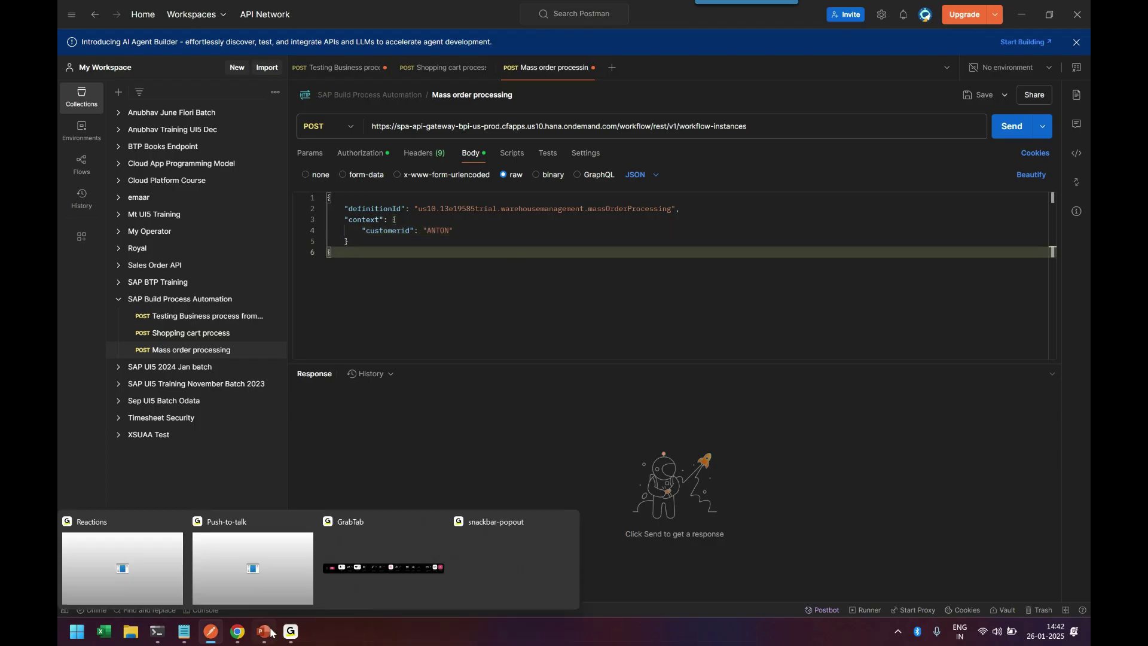
# Step: Close the StartMassOrderDispatch trigger details in SAP Build and return to Monitoring
pyautogui.moveTo(238, 631)
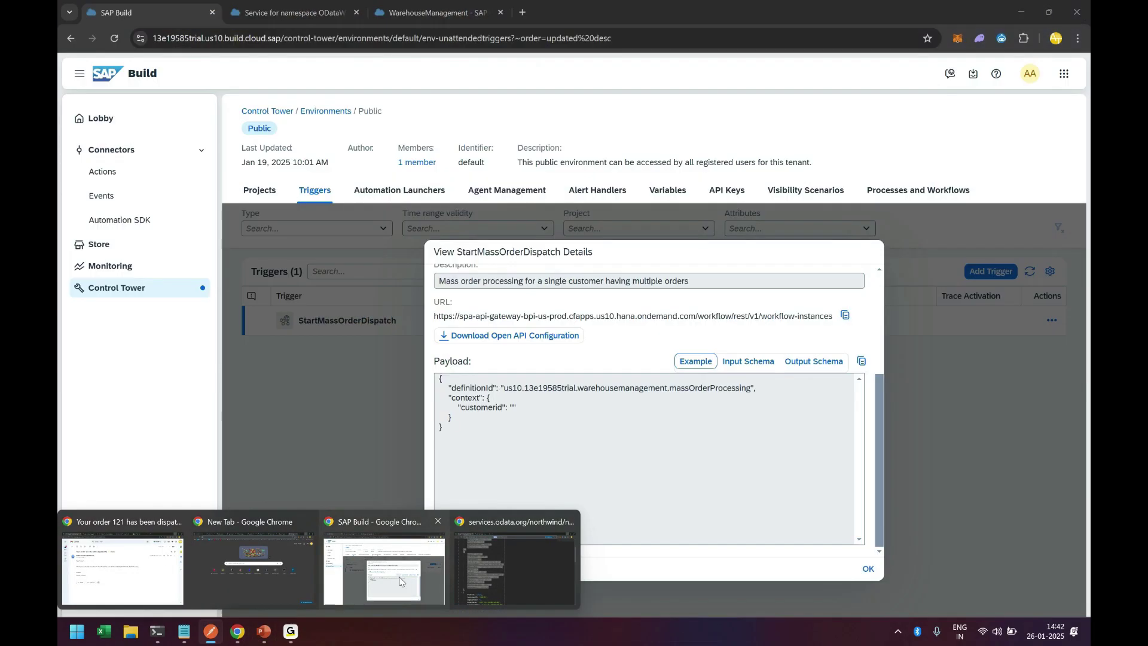
pyautogui.click(398, 576)
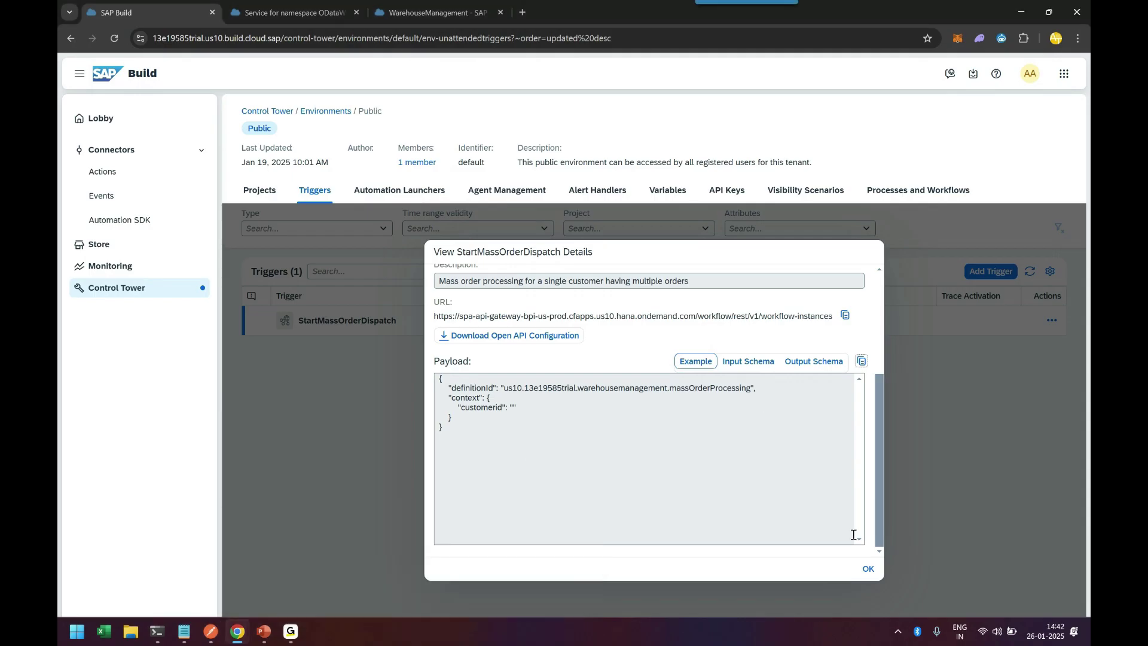
pyautogui.click(868, 569)
pyautogui.click(138, 267)
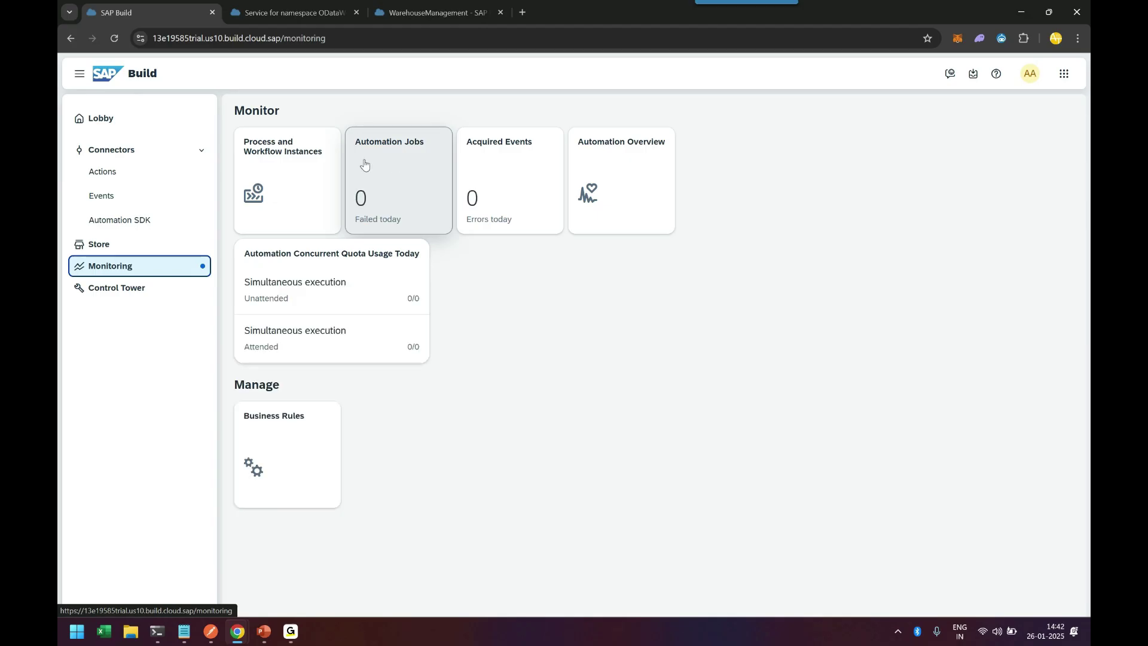
# Step: Open the Completed MassOrderProcessing instance's logs and inspect the TriggerAutomationBatchOrder entries
pyautogui.click(298, 161)
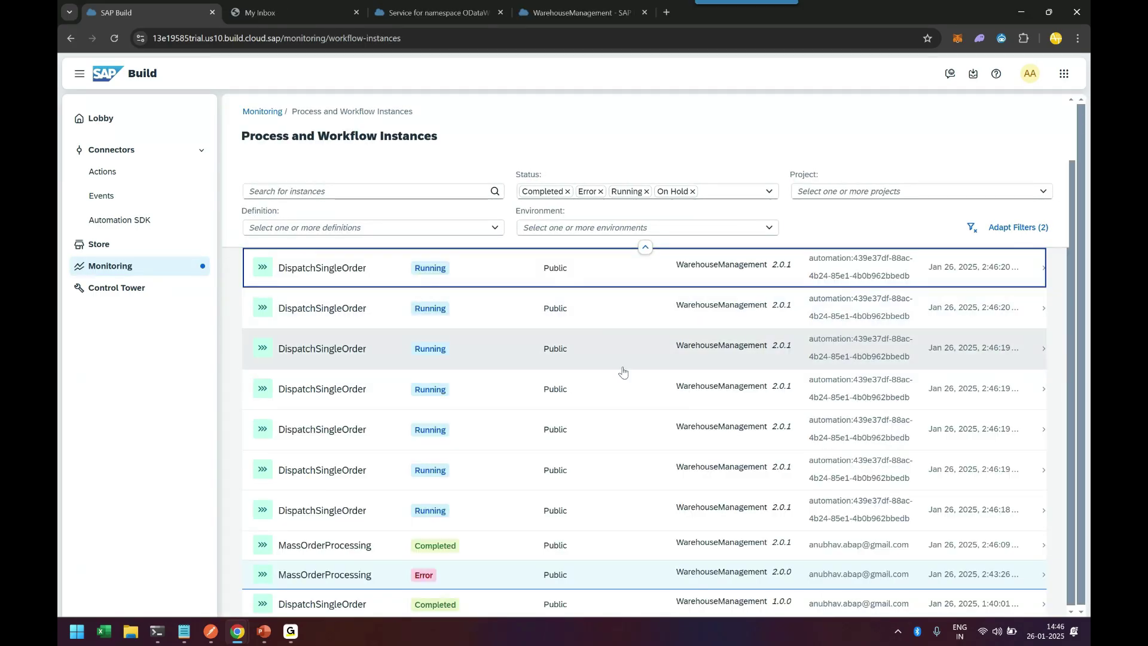
pyautogui.click(563, 551)
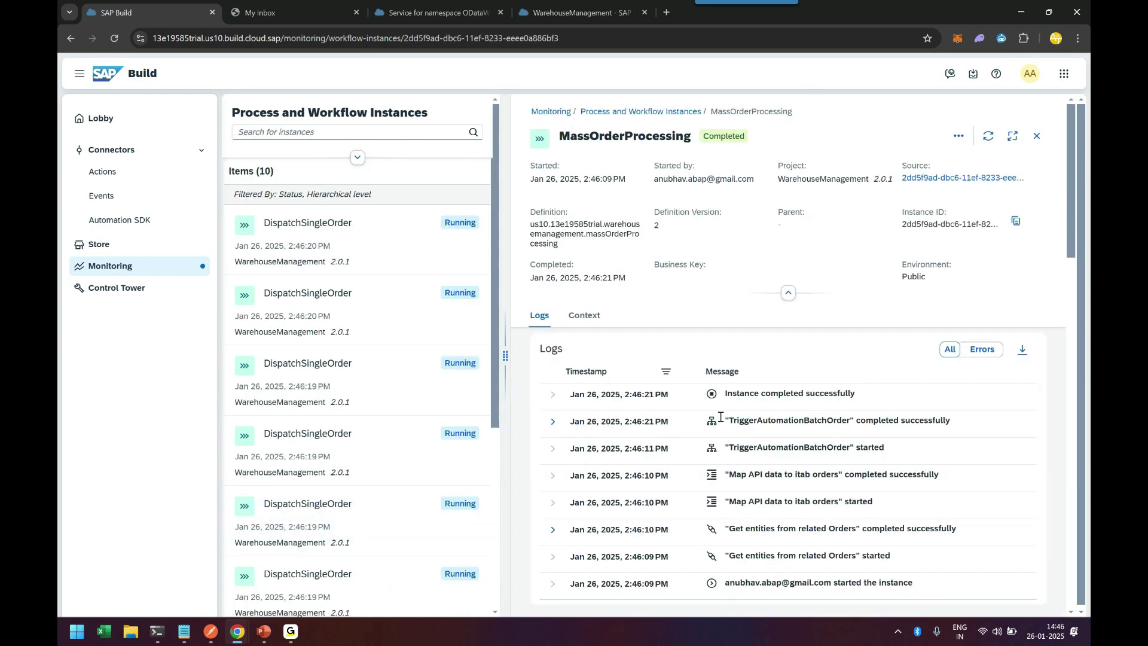
pyautogui.moveTo(730, 421); pyautogui.dragTo(854, 419)
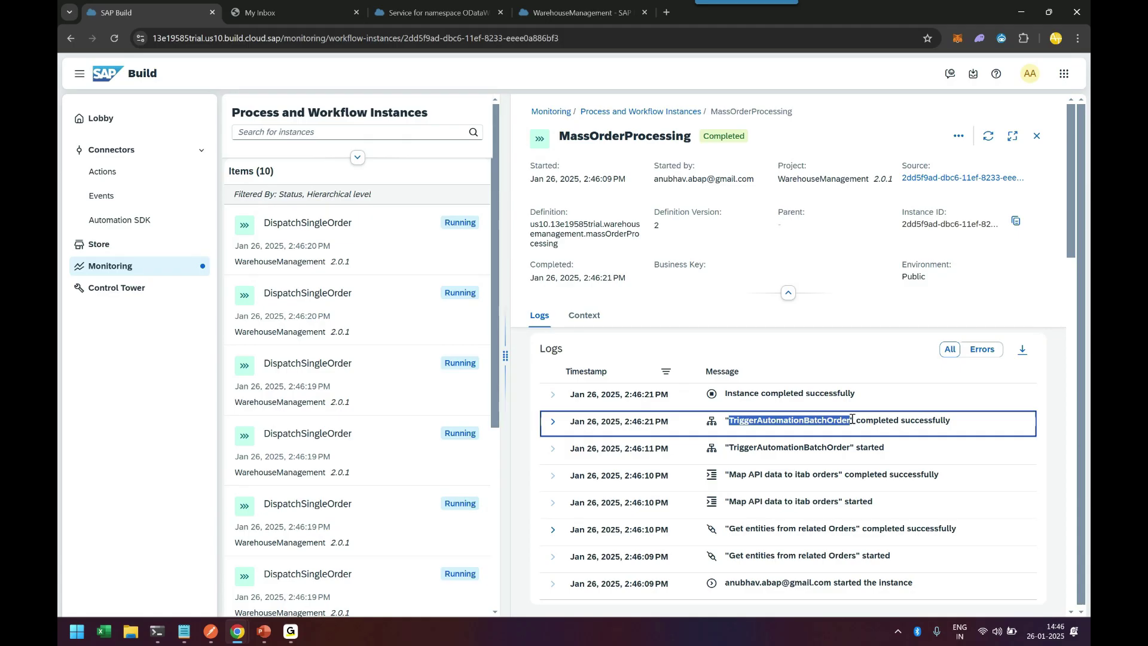
pyautogui.moveTo(728, 447); pyautogui.dragTo(820, 449)
pyautogui.click(821, 448)
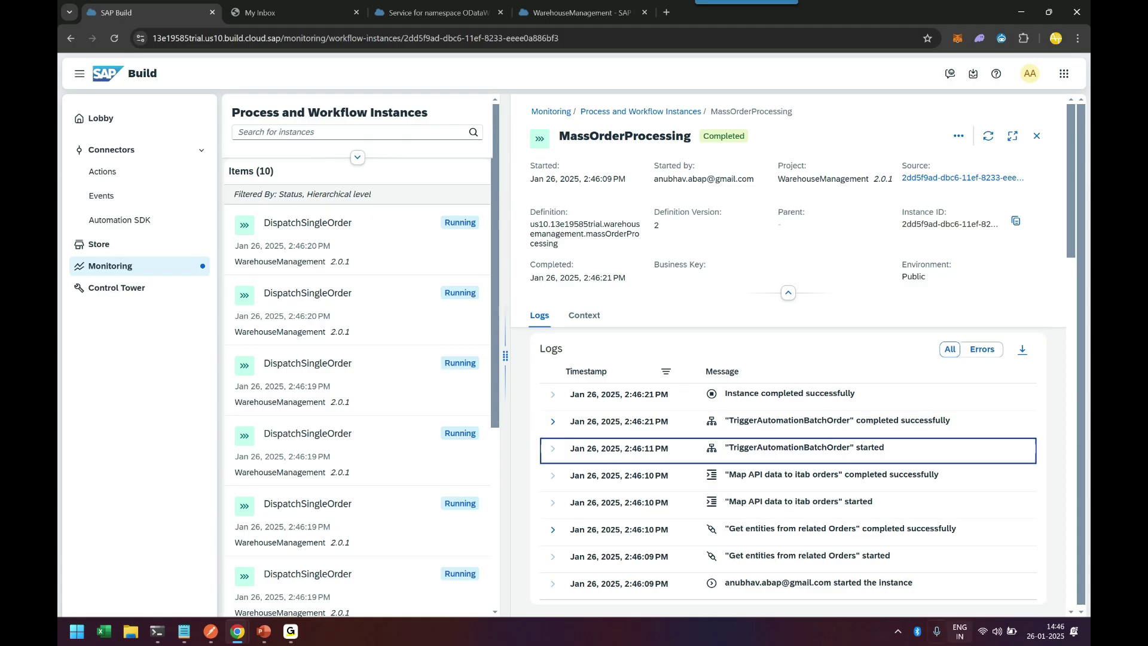
# Step: Open SAP Desktop Agent from the system tray and check its Ready status and history options
pyautogui.click(897, 632)
pyautogui.click(897, 593)
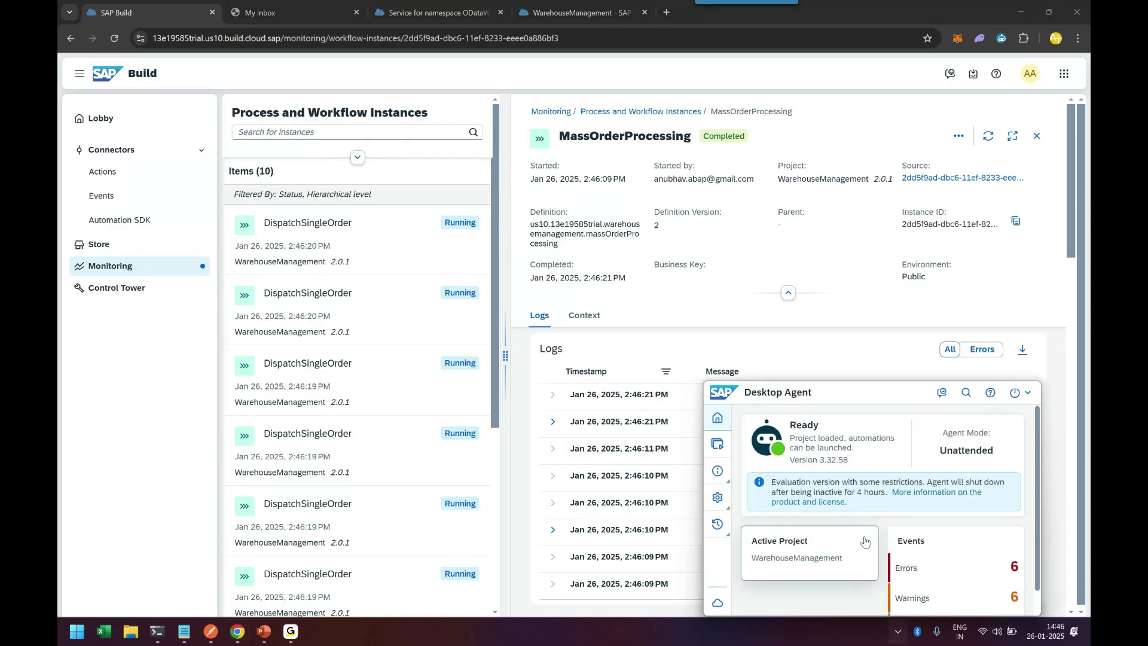
pyautogui.tripleClick(798, 441)
pyautogui.click(846, 444)
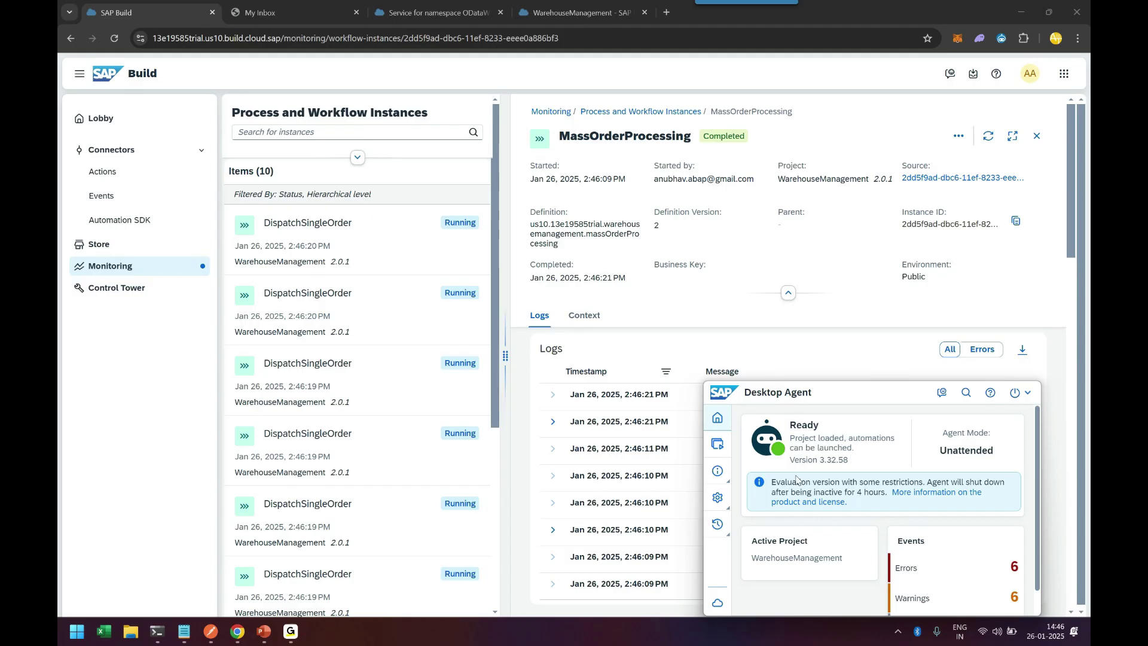
pyautogui.click(723, 529)
pyautogui.click(725, 528)
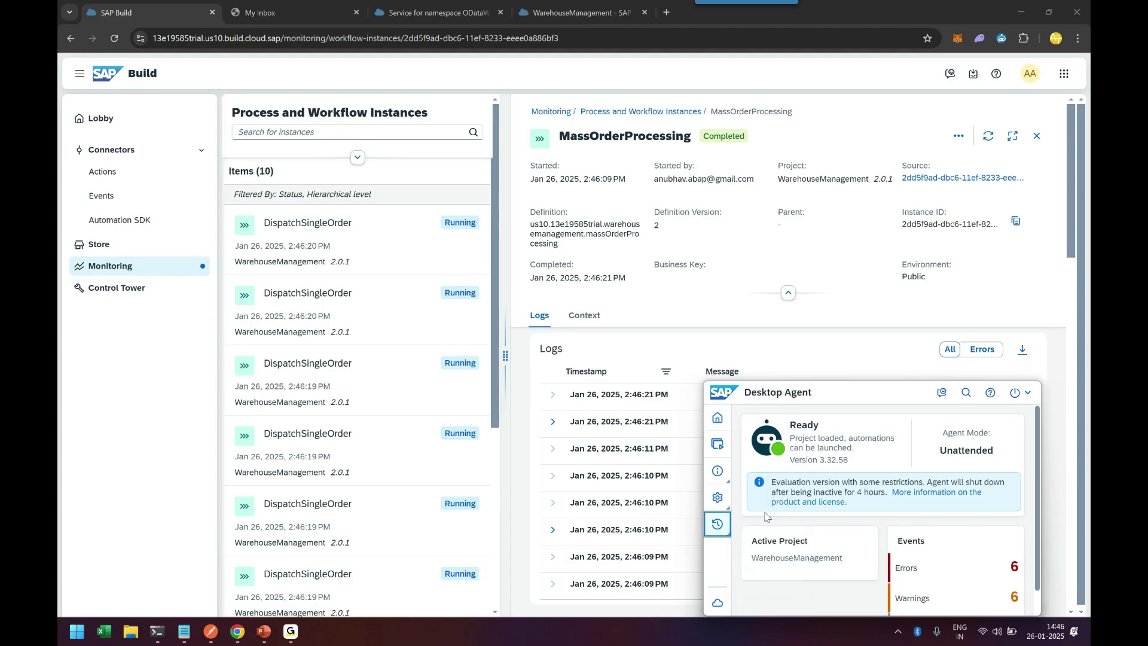
pyautogui.click(724, 537)
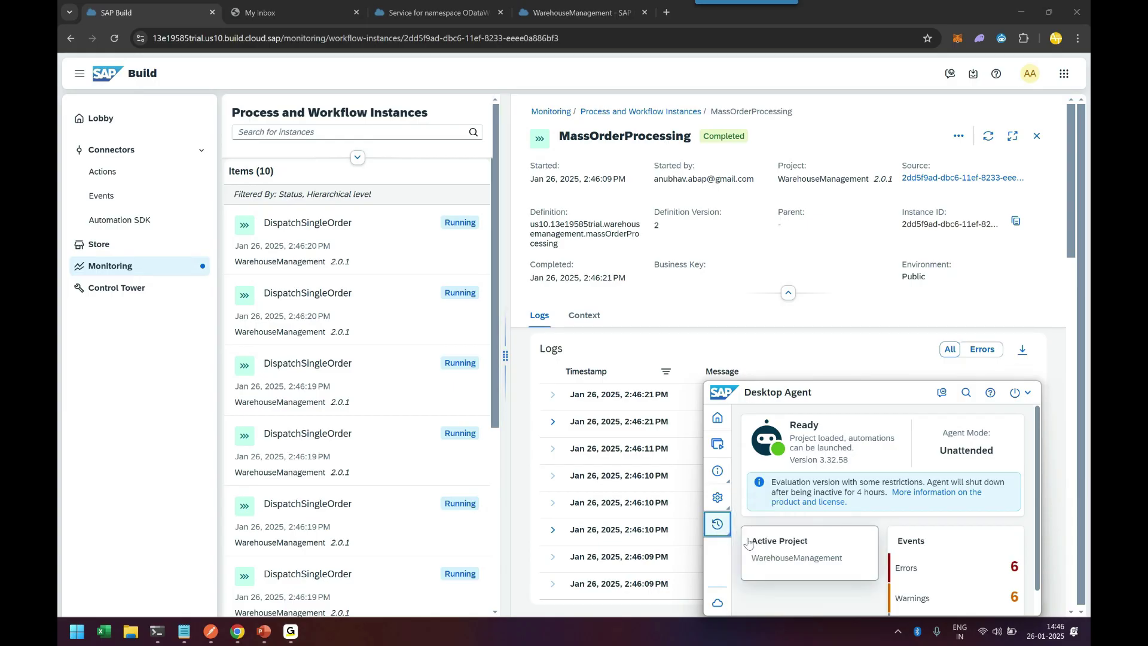
pyautogui.click(754, 543)
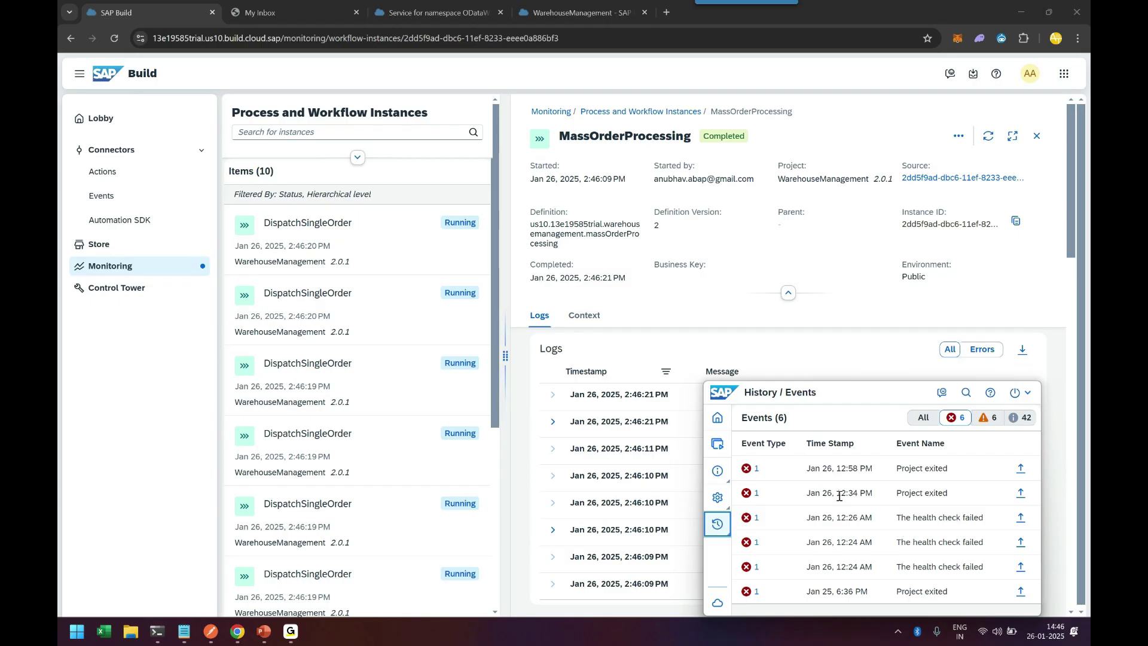
pyautogui.click(717, 497)
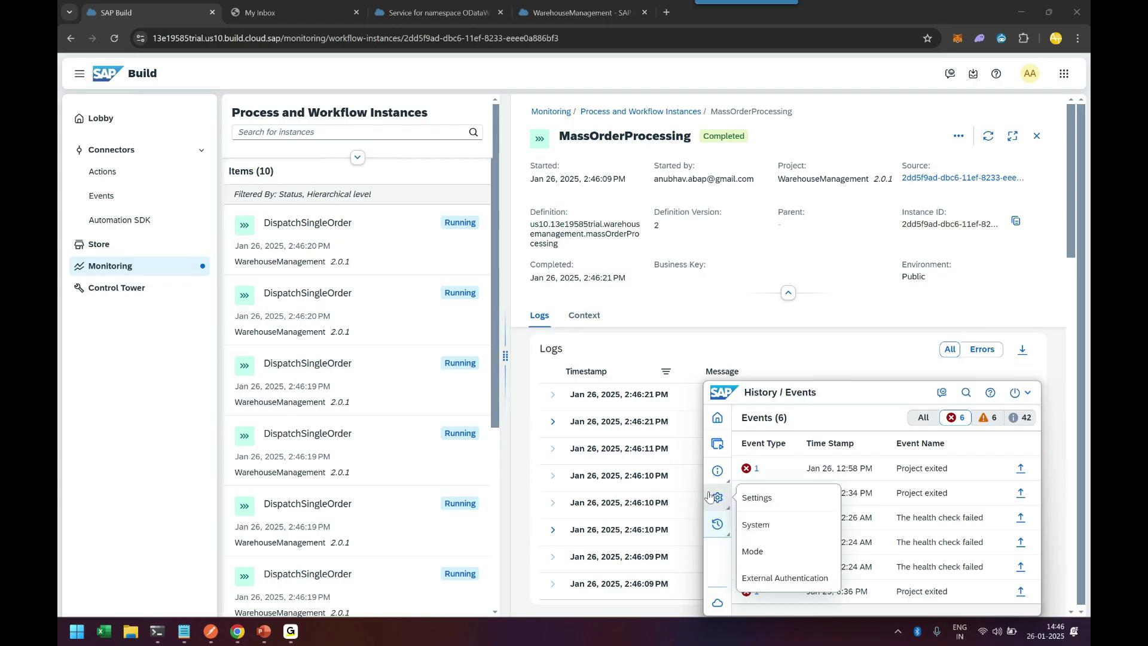
pyautogui.click(718, 470)
pyautogui.click(717, 471)
pyautogui.click(767, 498)
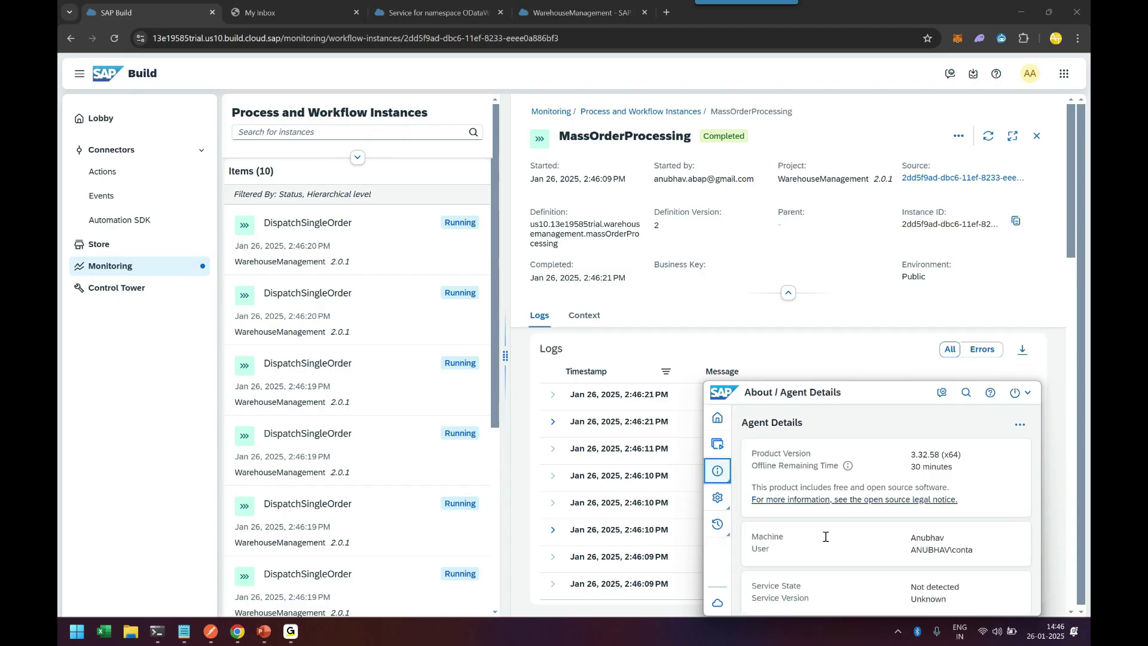
pyautogui.click(718, 443)
pyautogui.click(717, 417)
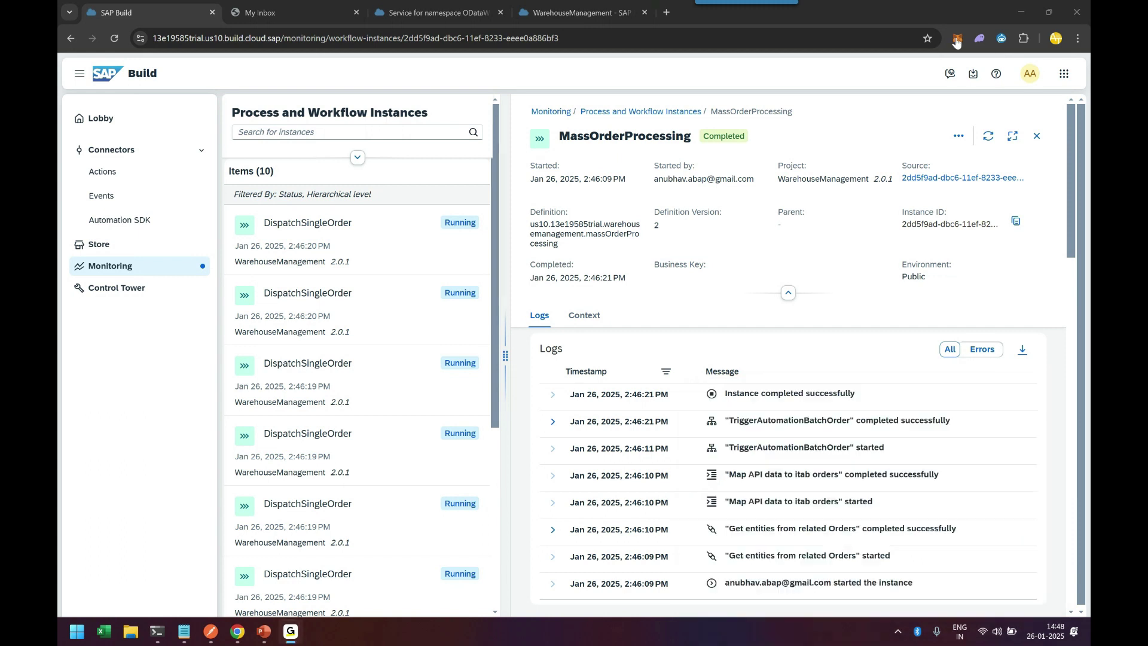
# Step: Reload the MassOrderProcessing logs and scroll the 10 instances to compare the running DispatchSingleOrder entries
pyautogui.scroll(-5, 424, 538)
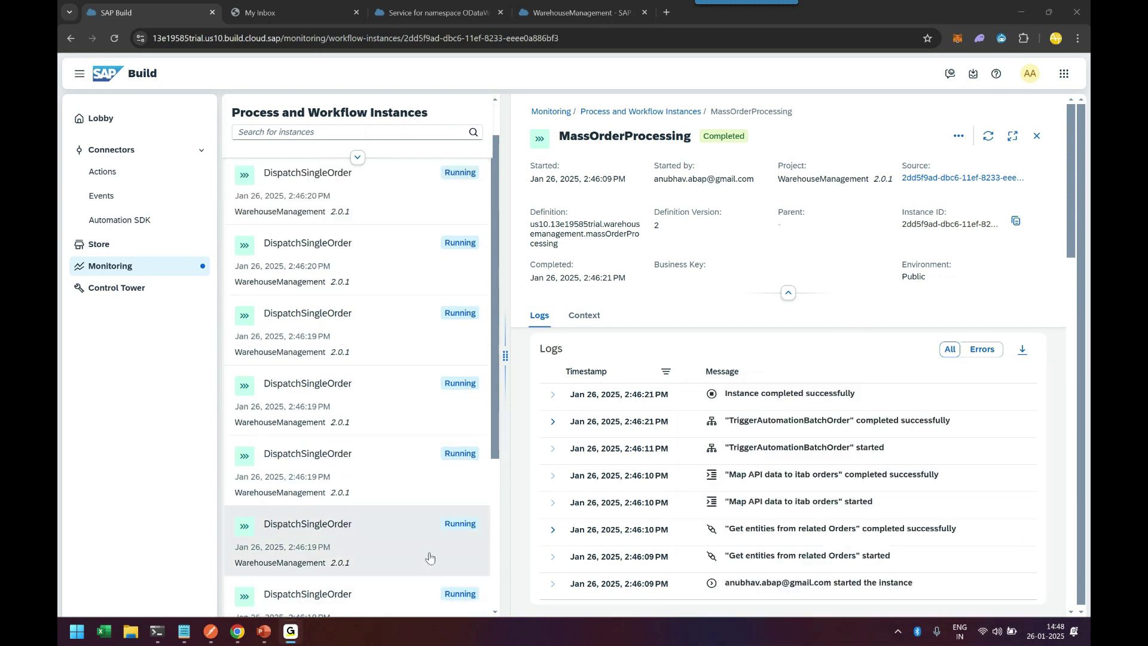
pyautogui.click(366, 483)
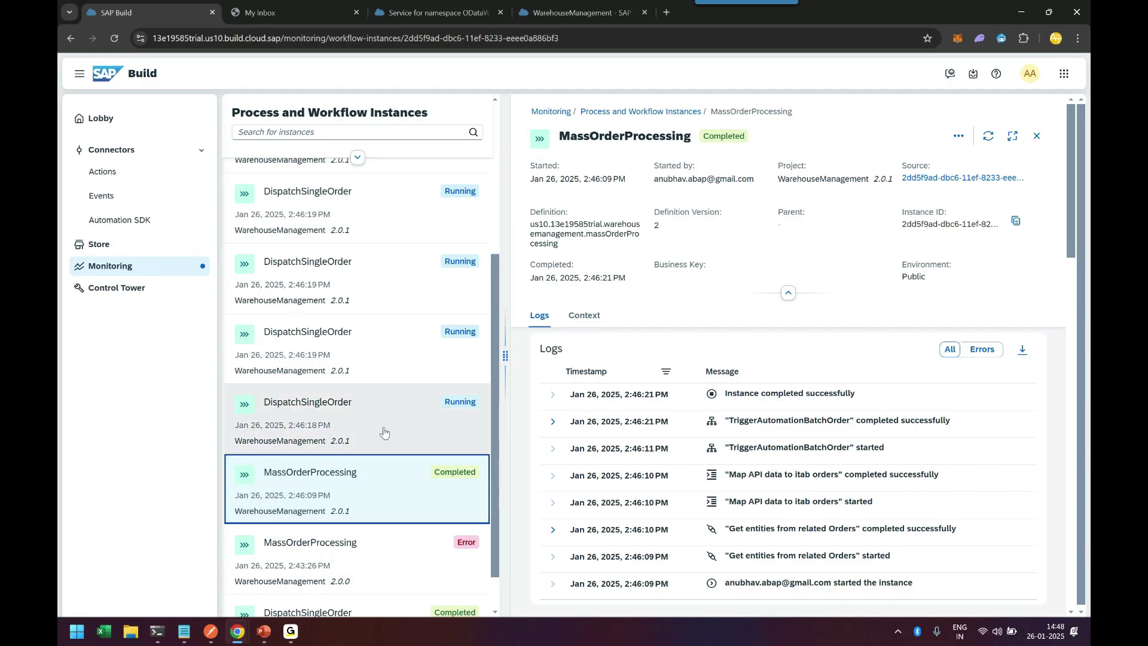
pyautogui.scroll(5, 384, 433)
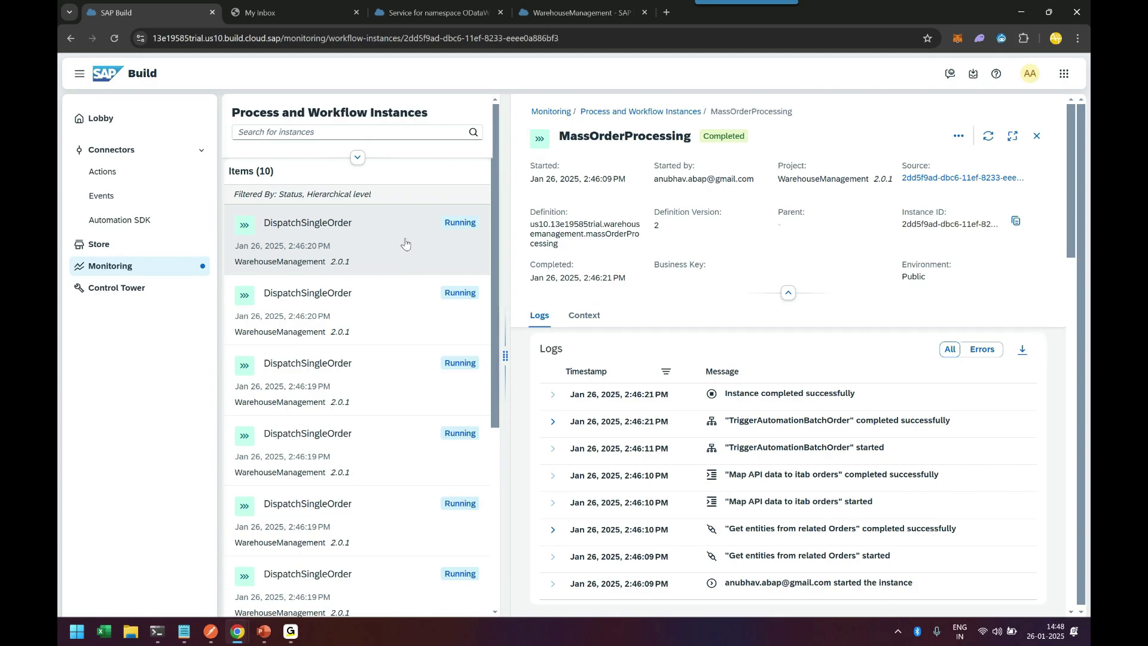
pyautogui.scroll(-5, 401, 263)
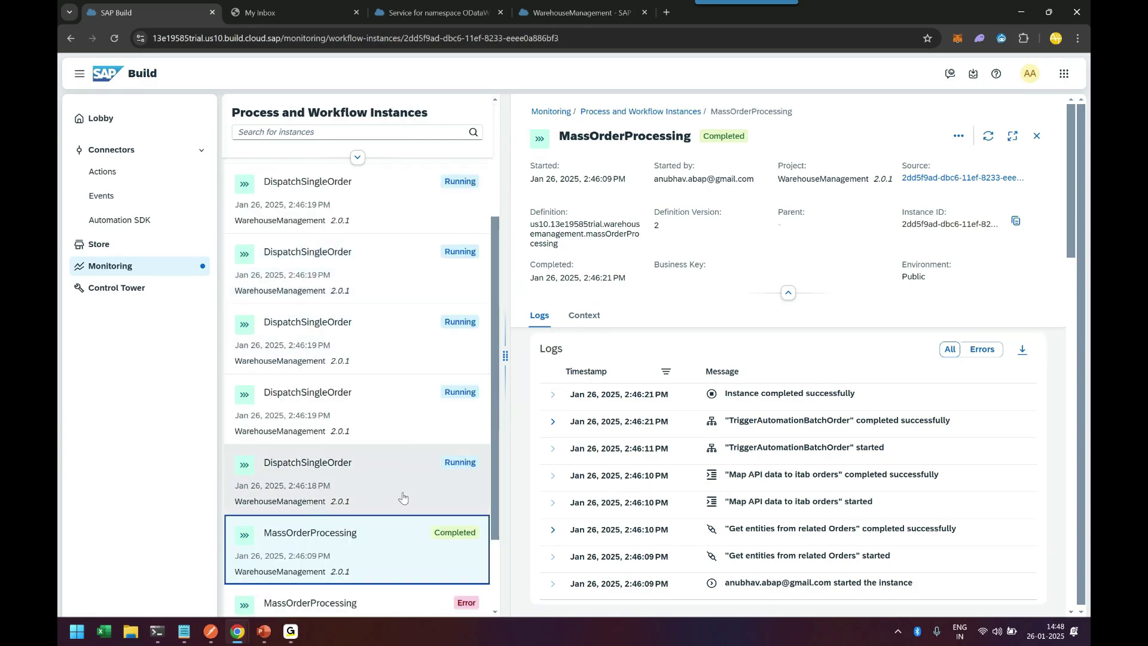
pyautogui.scroll(5, 402, 498)
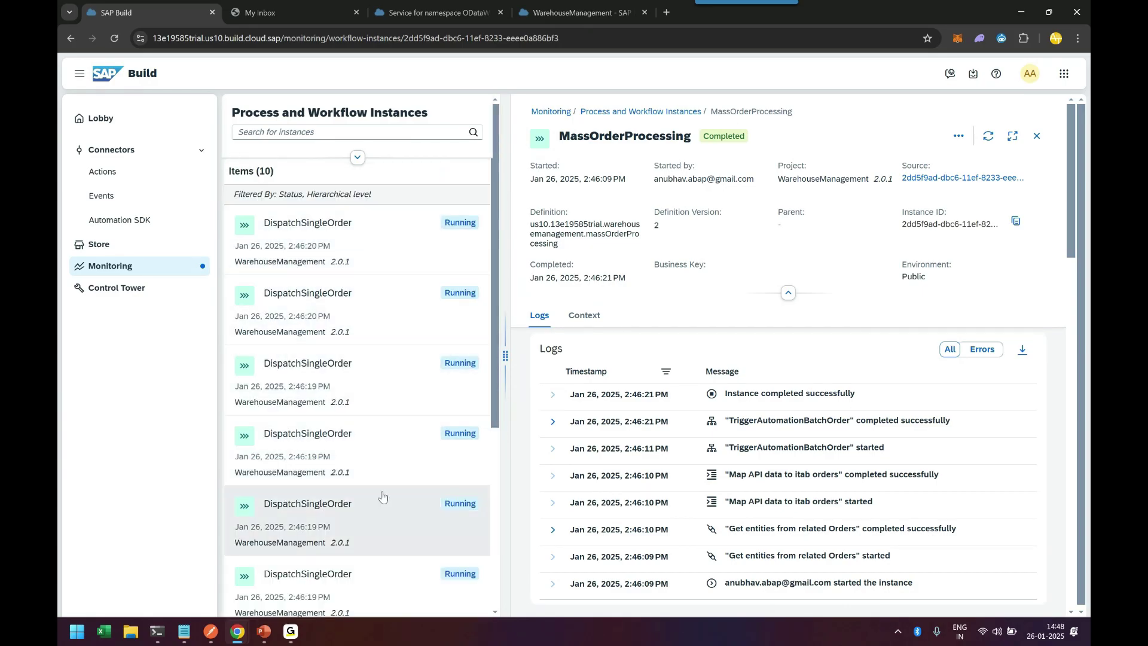
pyautogui.scroll(-5, 383, 497)
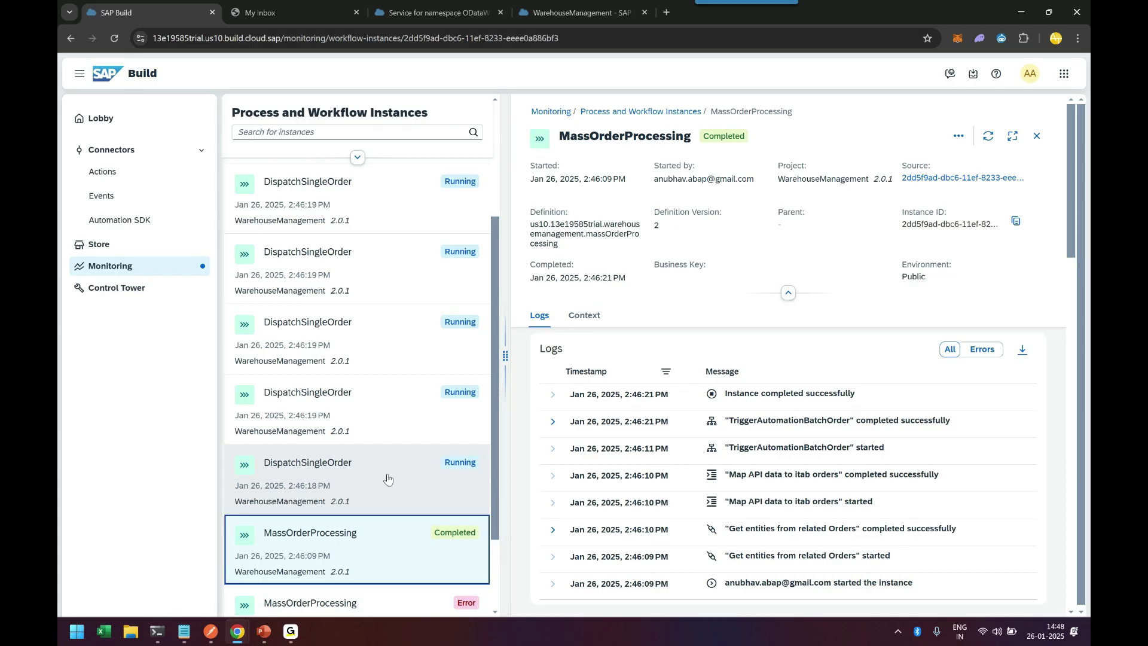
pyautogui.scroll(2, 390, 335)
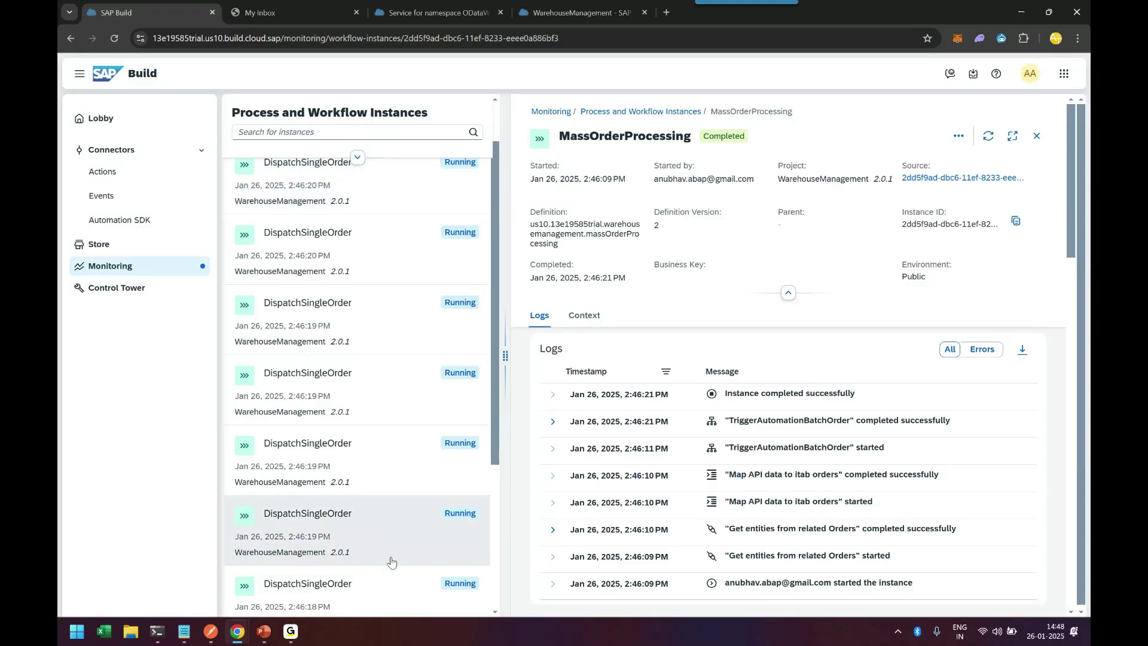
# Step: Refresh My Inbox for new tasks, then open the newest running DispatchSingleOrder instance
pyautogui.click(299, 14)
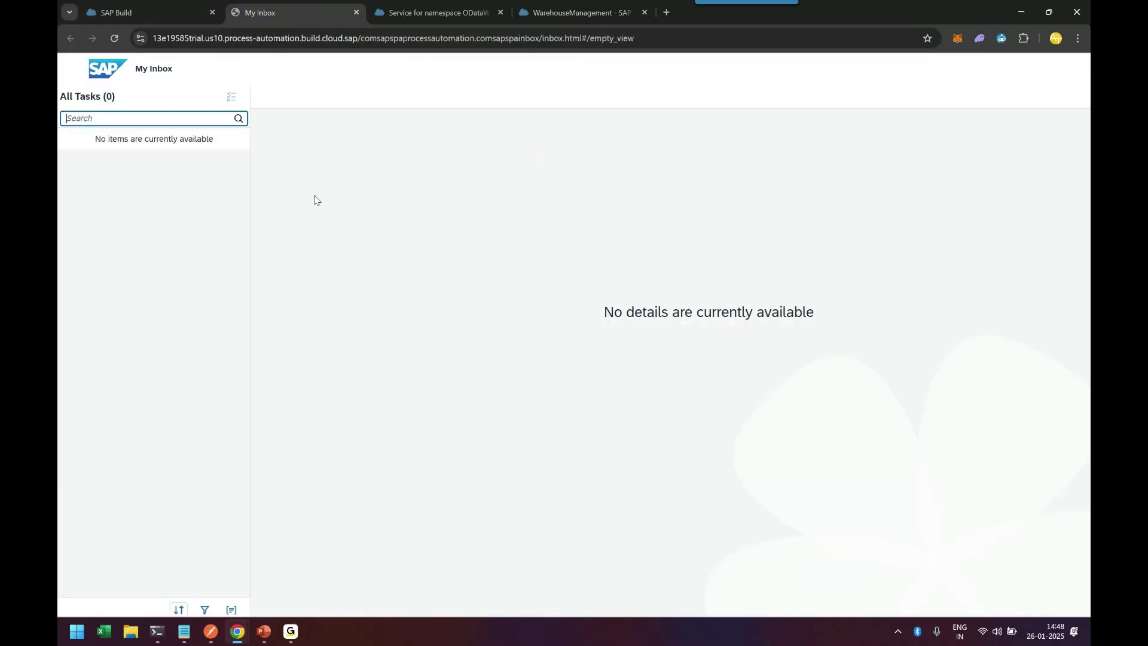
pyautogui.click(114, 38)
pyautogui.click(194, 15)
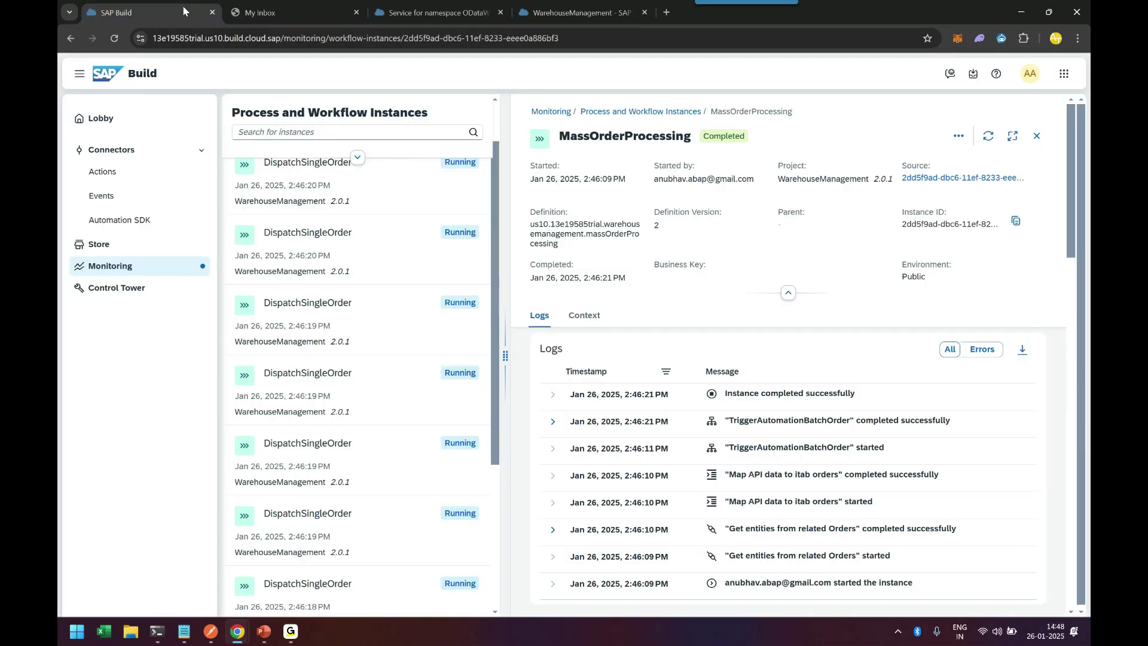
pyautogui.click(379, 249)
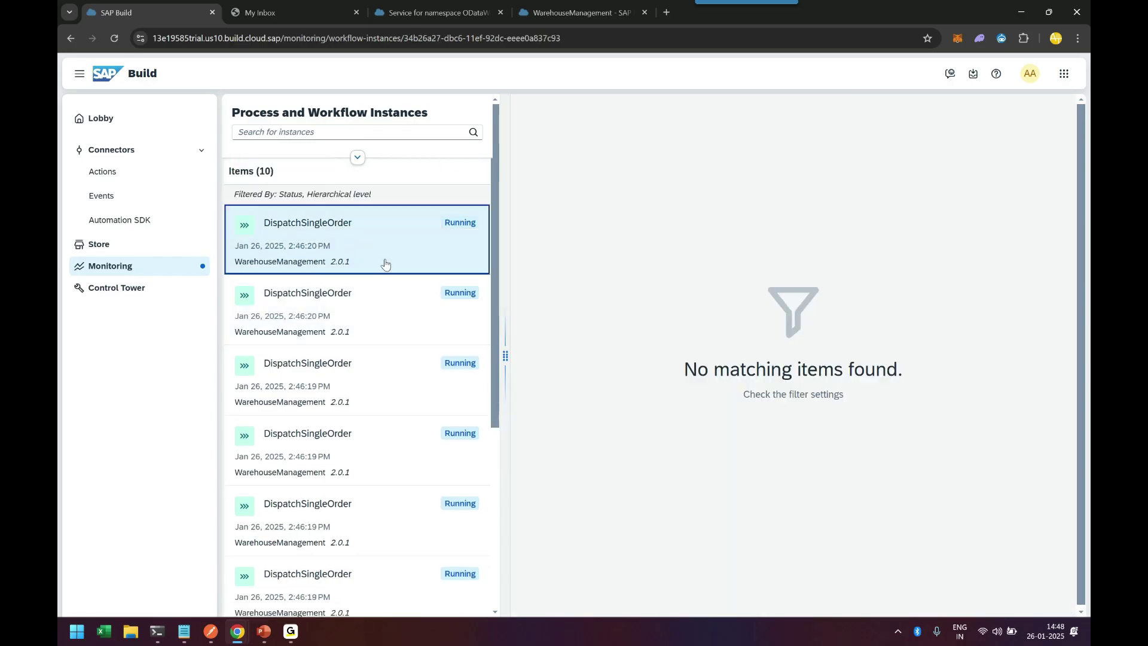
# Step: Show the instance's tasks and open the Request for Dispatch task, status Ready with no Processor
pyautogui.click(958, 136)
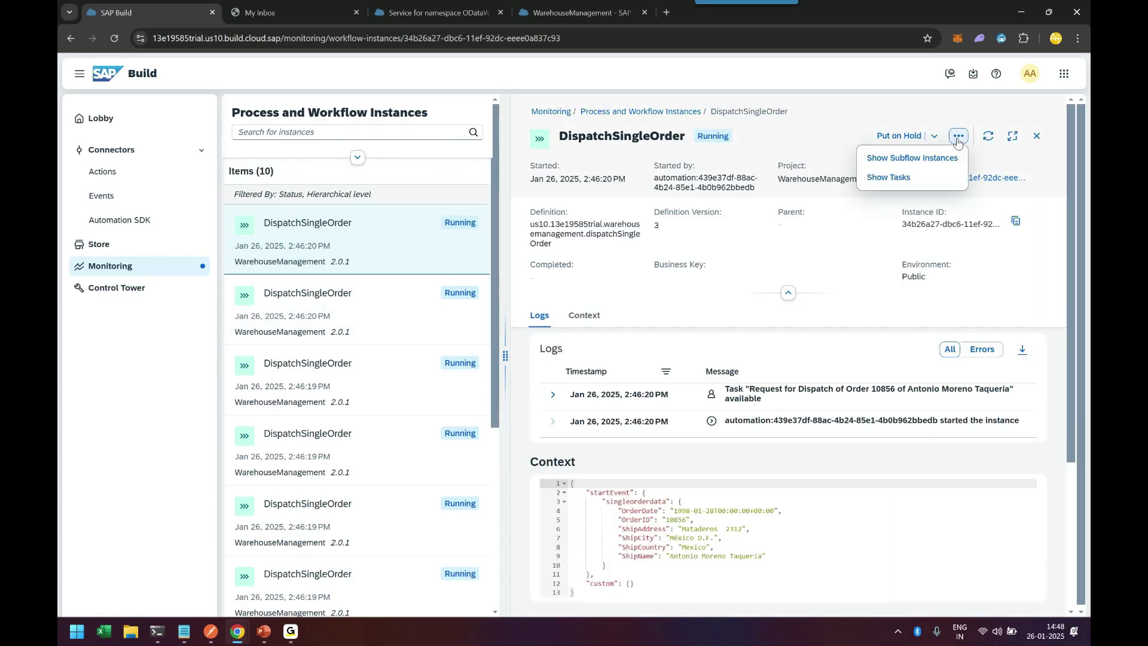
pyautogui.click(888, 177)
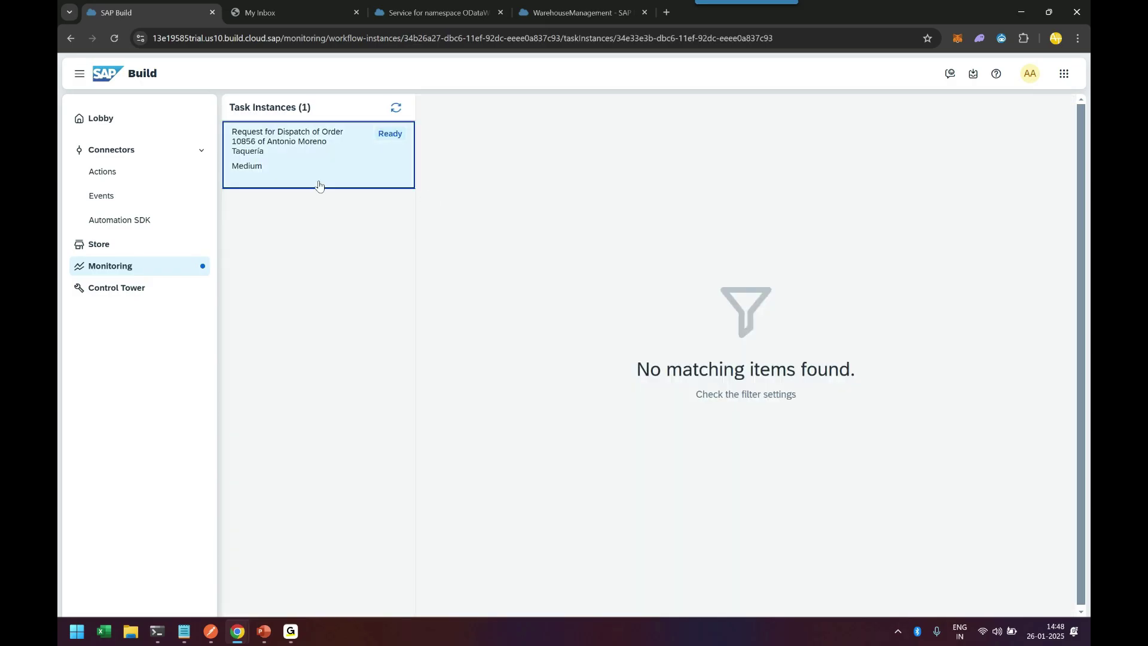
pyautogui.click(304, 174)
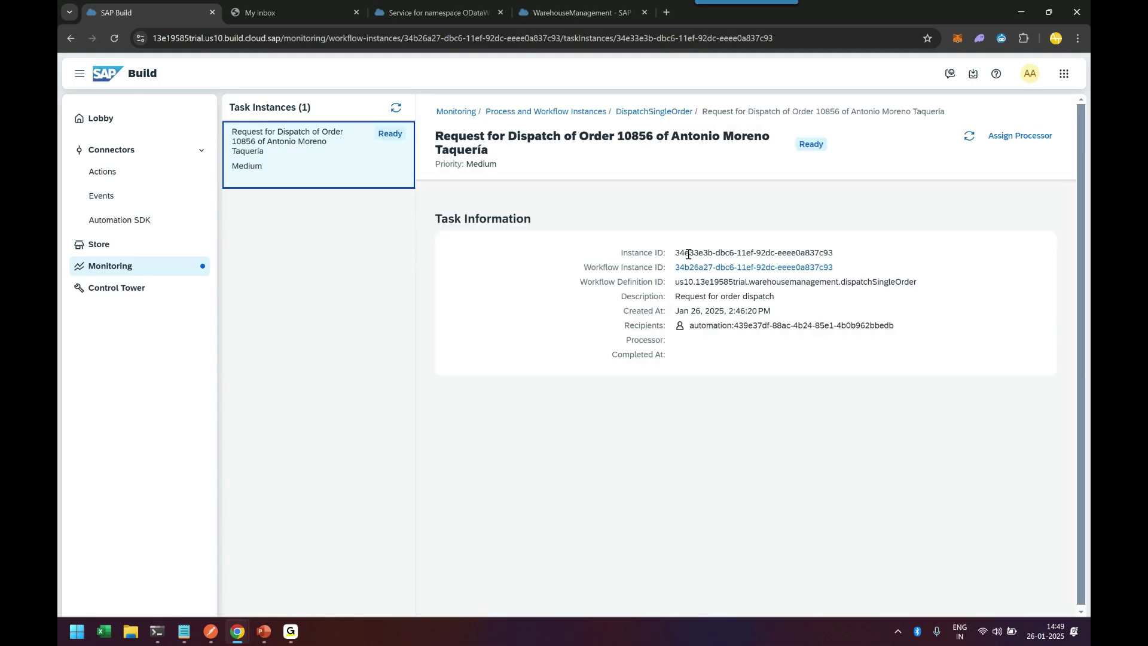
pyautogui.moveTo(625, 339); pyautogui.dragTo(661, 339)
pyautogui.doubleClick(656, 340)
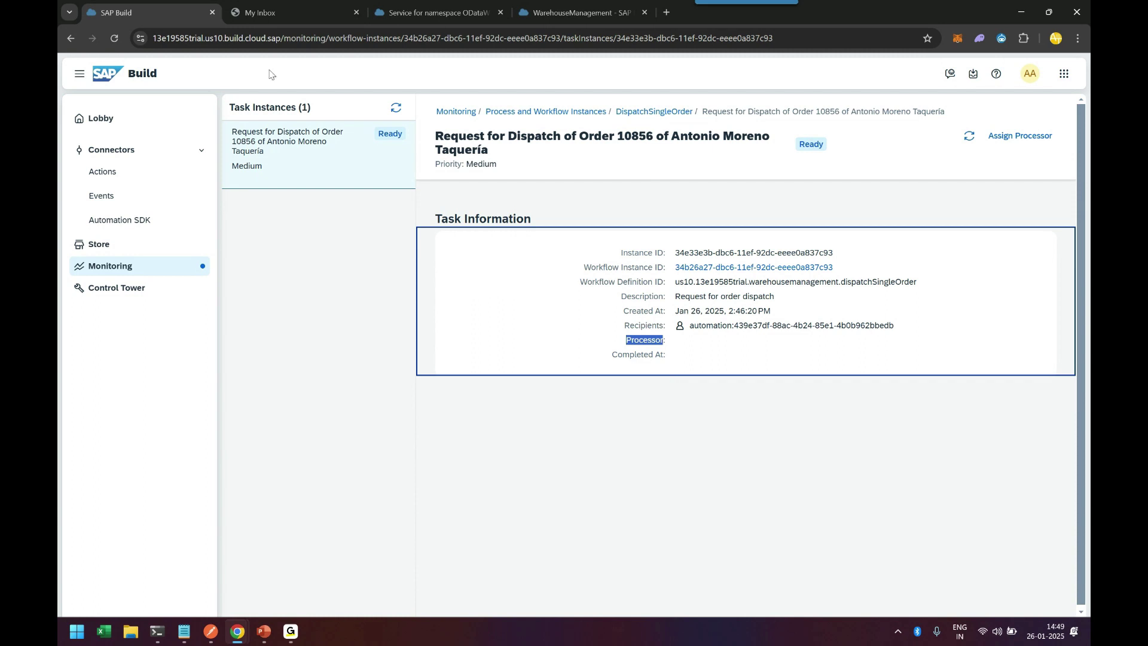
# Step: Assign a processor to the dispatch task by user ID, then switch to My Inbox
pyautogui.click(1019, 136)
pyautogui.click(688, 345)
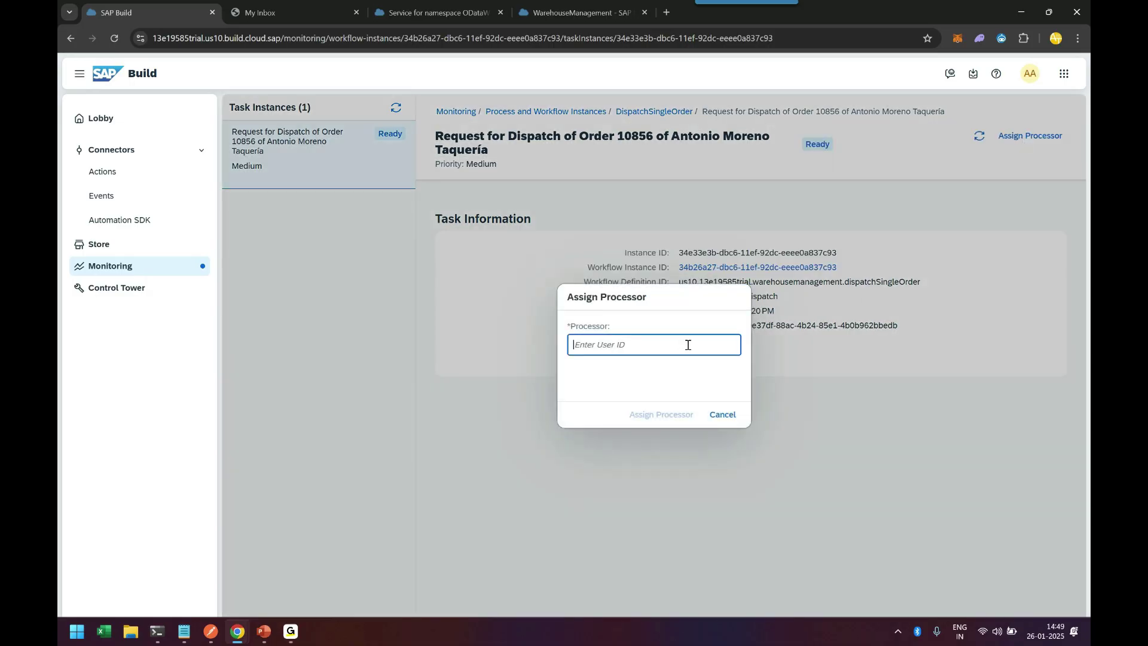
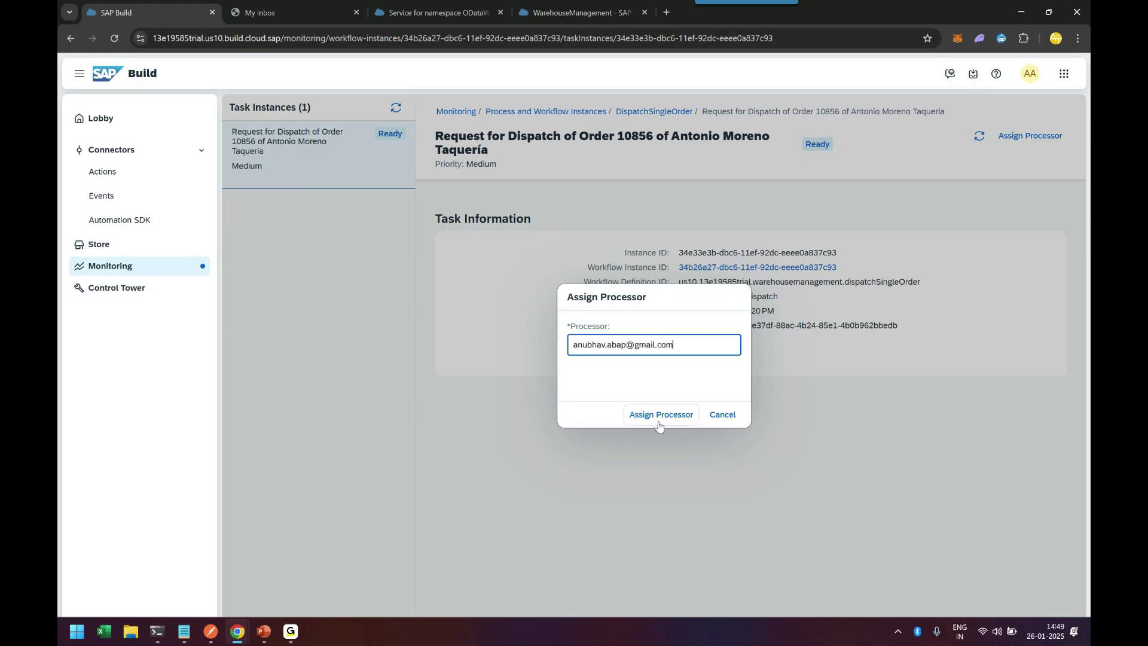
pyautogui.click(661, 414)
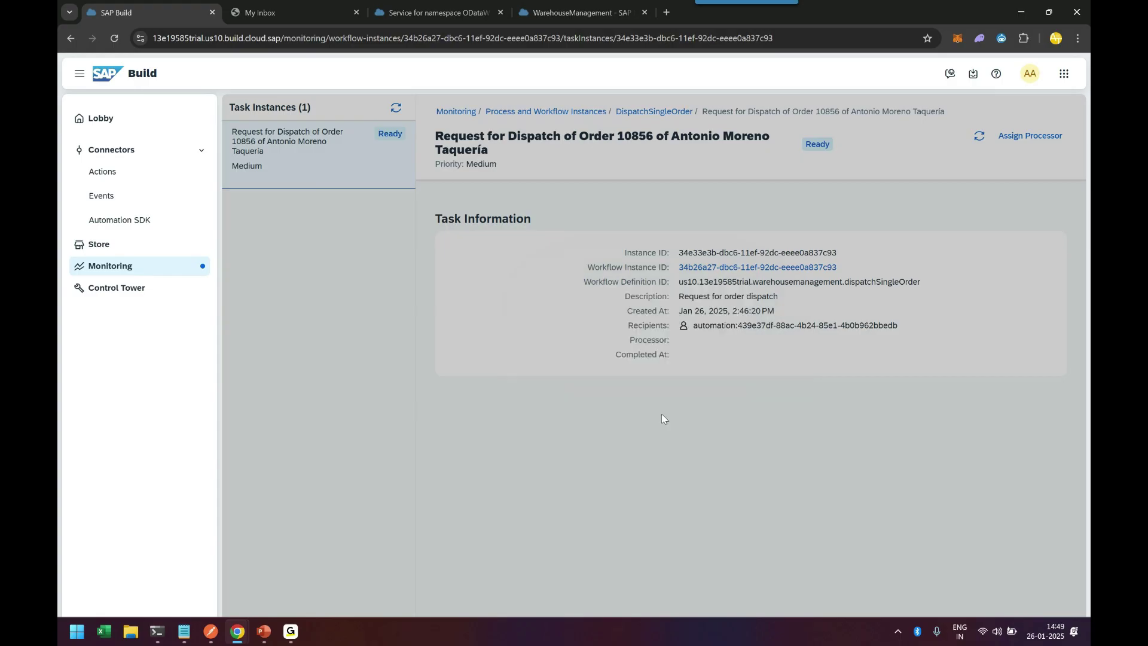
pyautogui.click(695, 350)
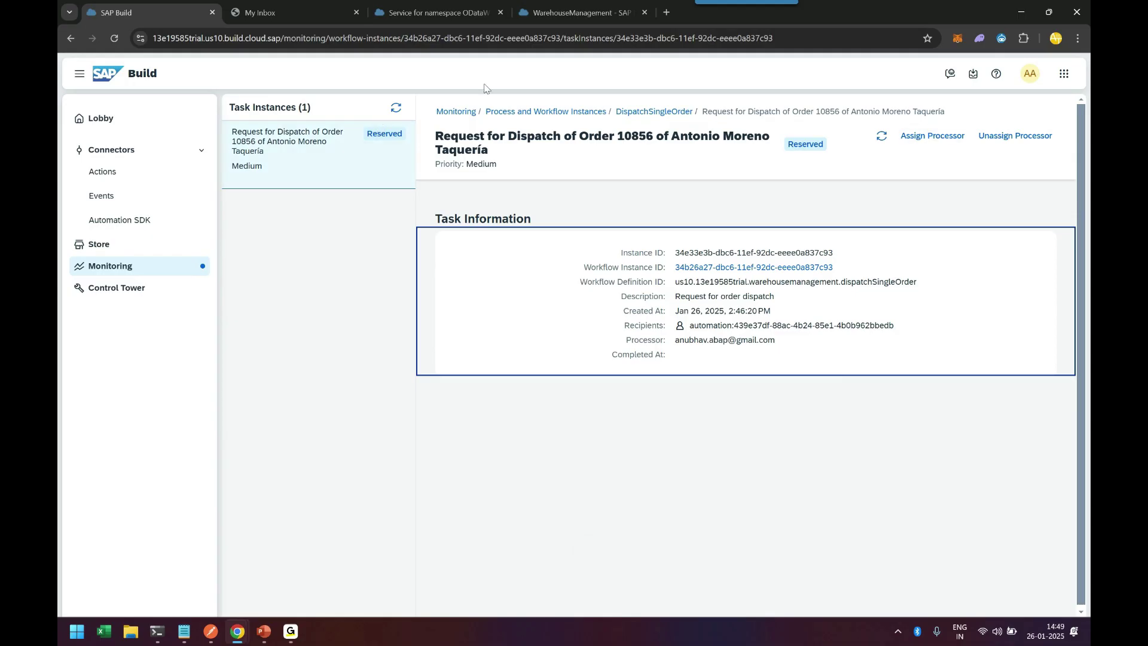
pyautogui.click(281, 13)
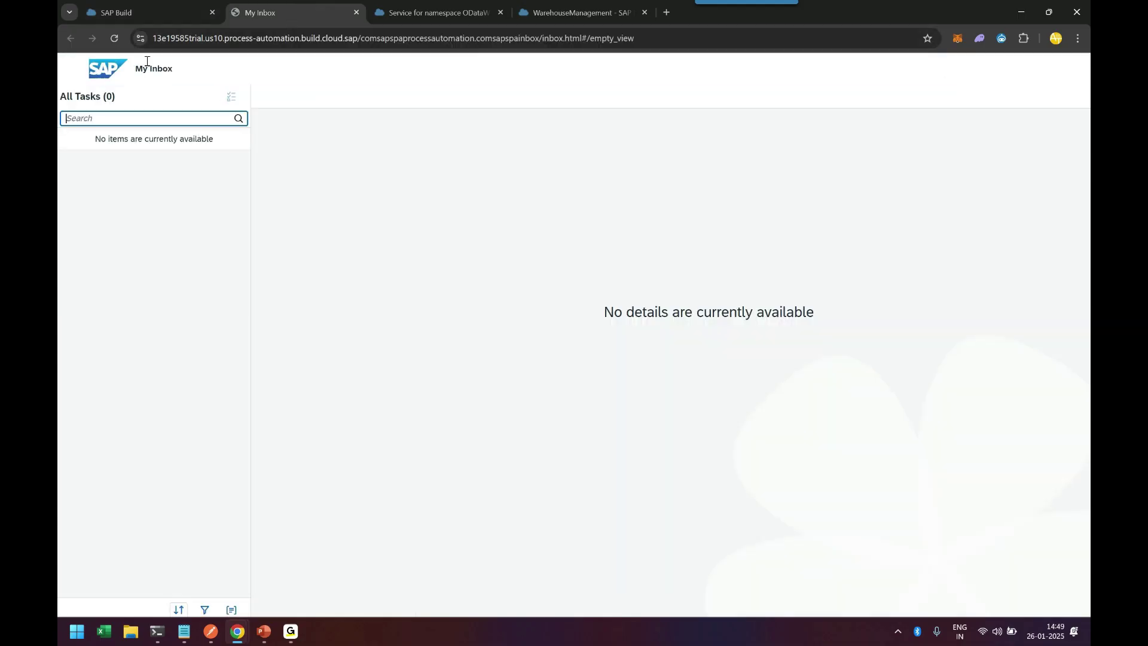
# Step: Reload My Inbox and check the WarehouseManagement project's triggers and artifact list
pyautogui.click(116, 39)
pyautogui.click(166, 19)
pyautogui.click(578, 20)
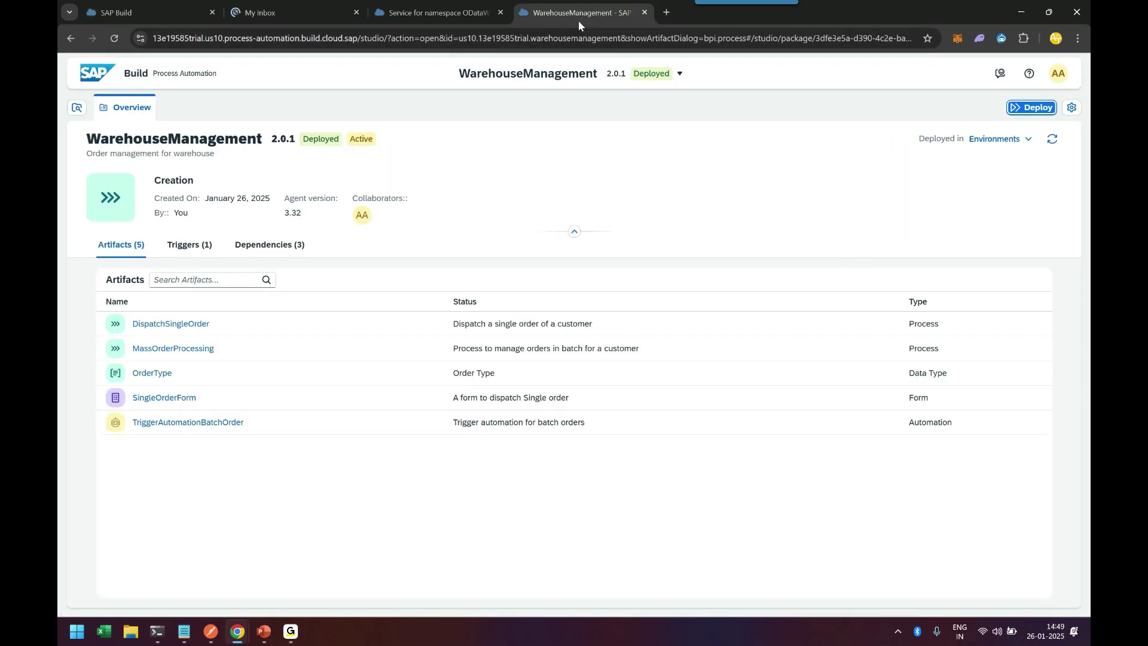
pyautogui.click(191, 245)
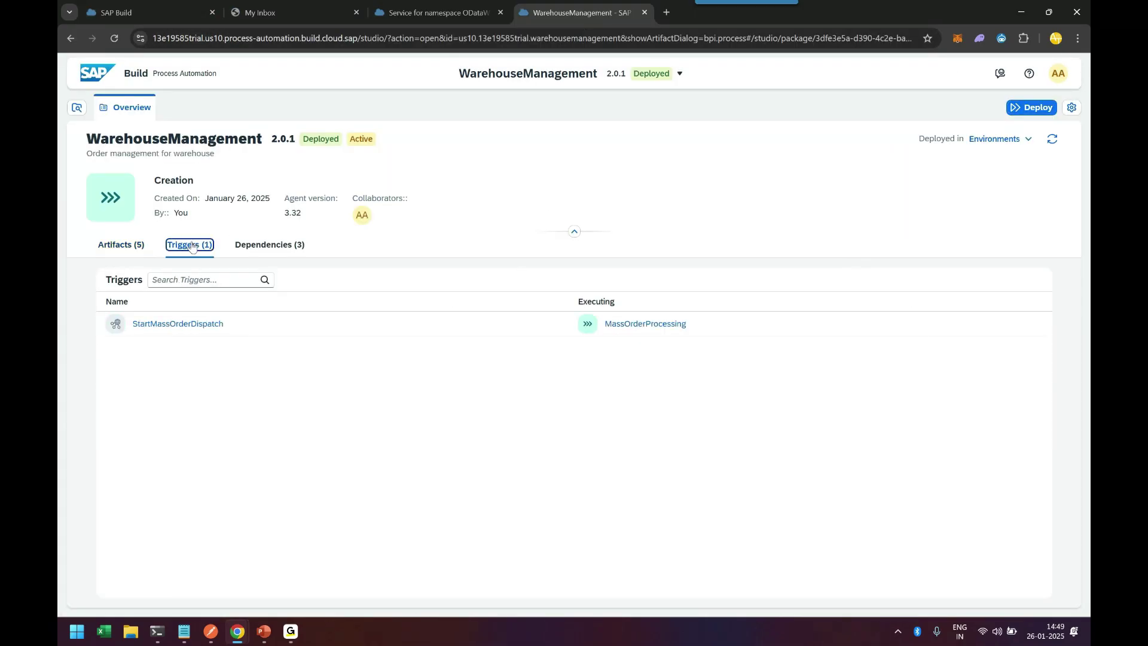
pyautogui.click(121, 245)
# Step: Review SingleOrderForm's recipients in DispatchSingleOrder, then switch the project from 2.0.1 to Editable
pyautogui.click(171, 323)
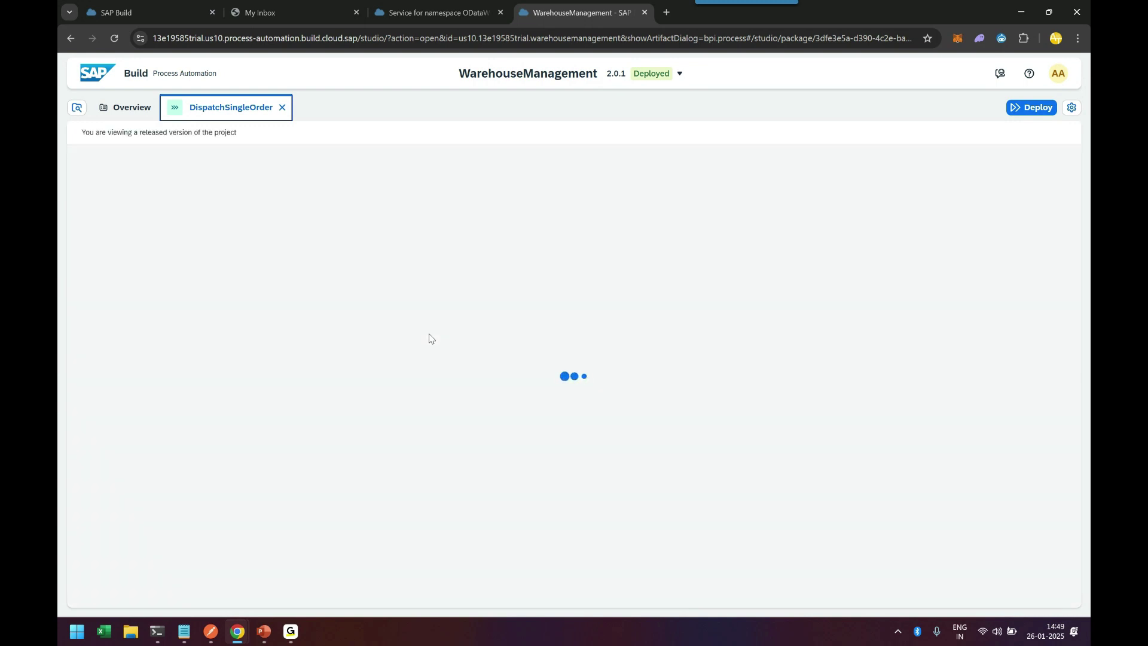
pyautogui.click(440, 308)
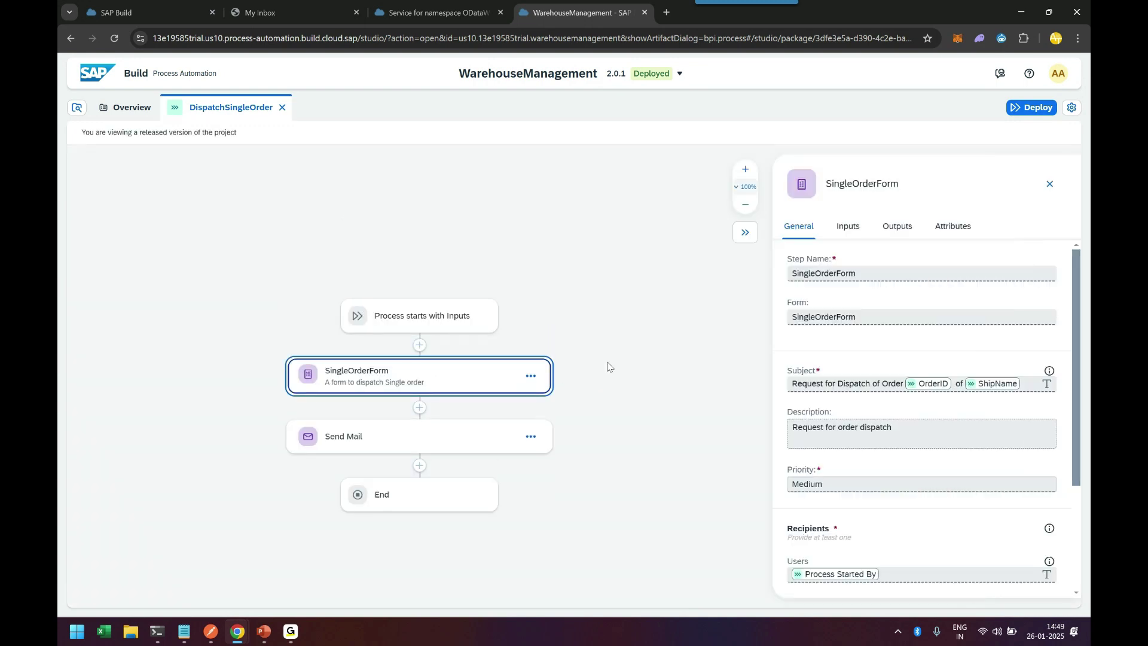
pyautogui.scroll(-3, 936, 486)
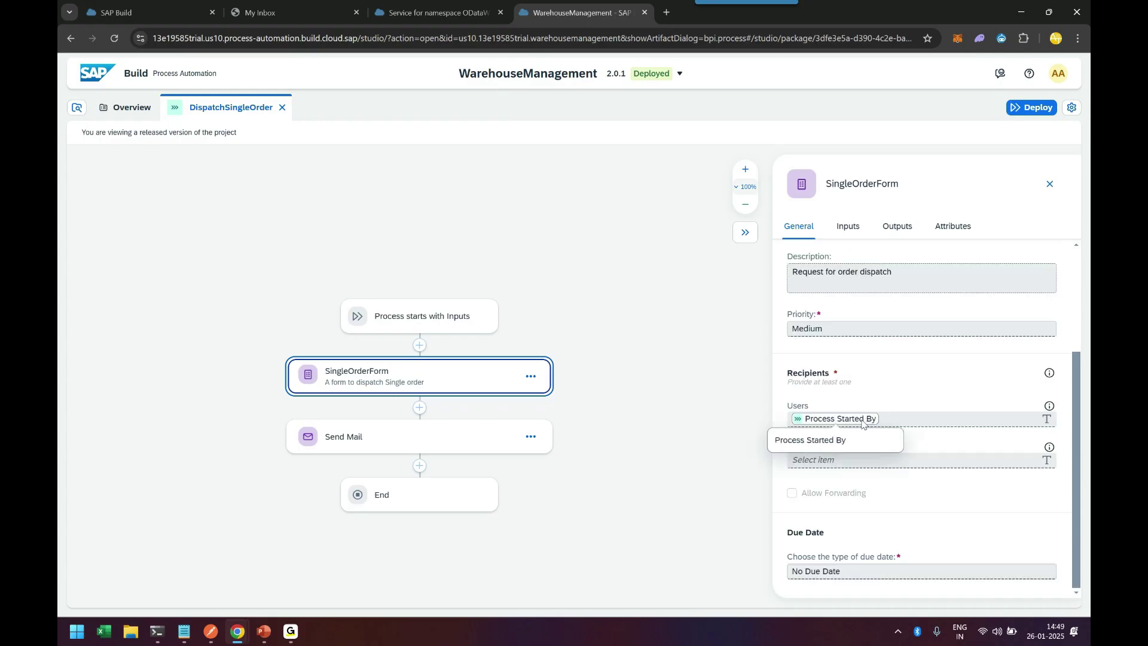
pyautogui.click(658, 73)
pyautogui.click(656, 102)
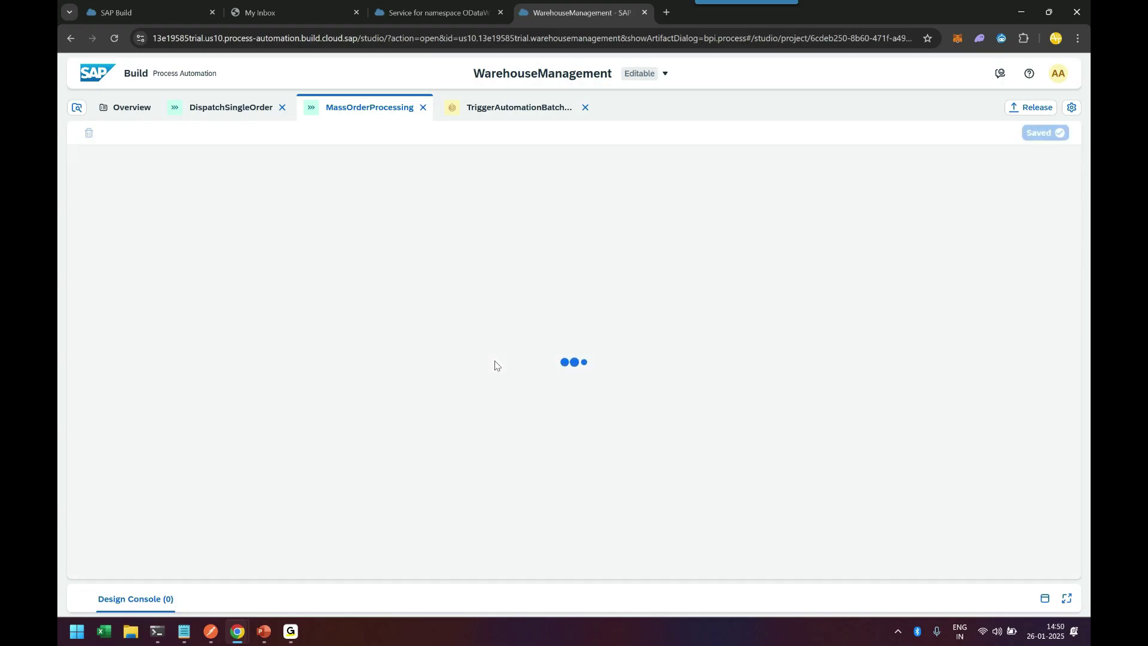
# Step: Open the reserved dispatch task in My Inbox and review its OrderDate, OrderID and ShipName
pyautogui.click(293, 12)
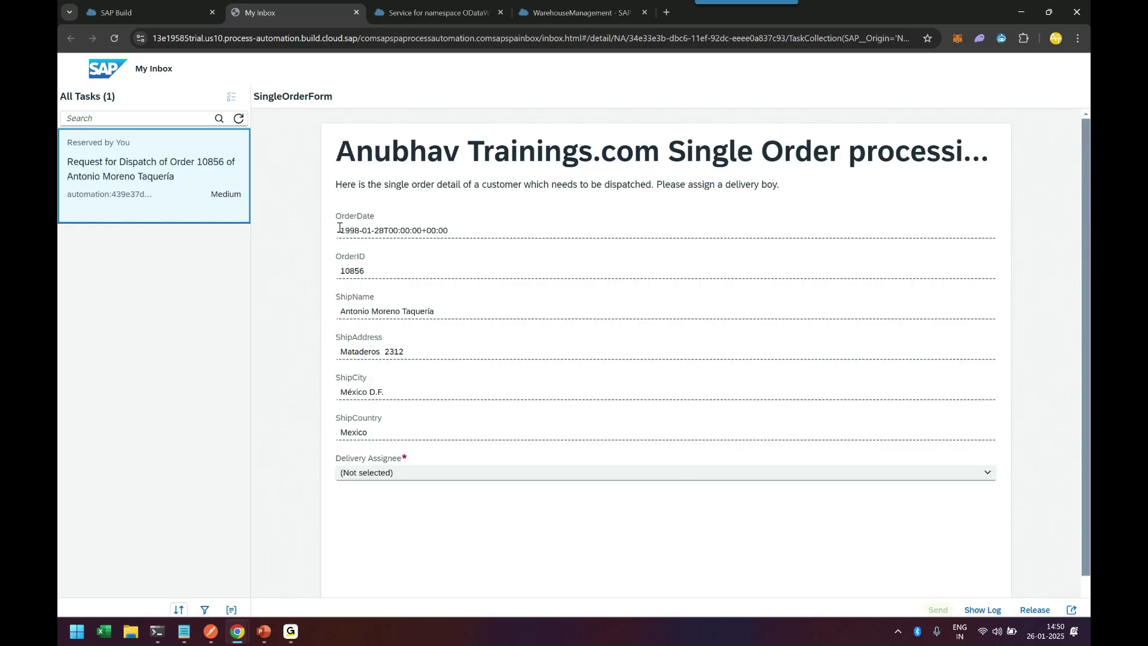
pyautogui.moveTo(340, 231); pyautogui.dragTo(457, 228)
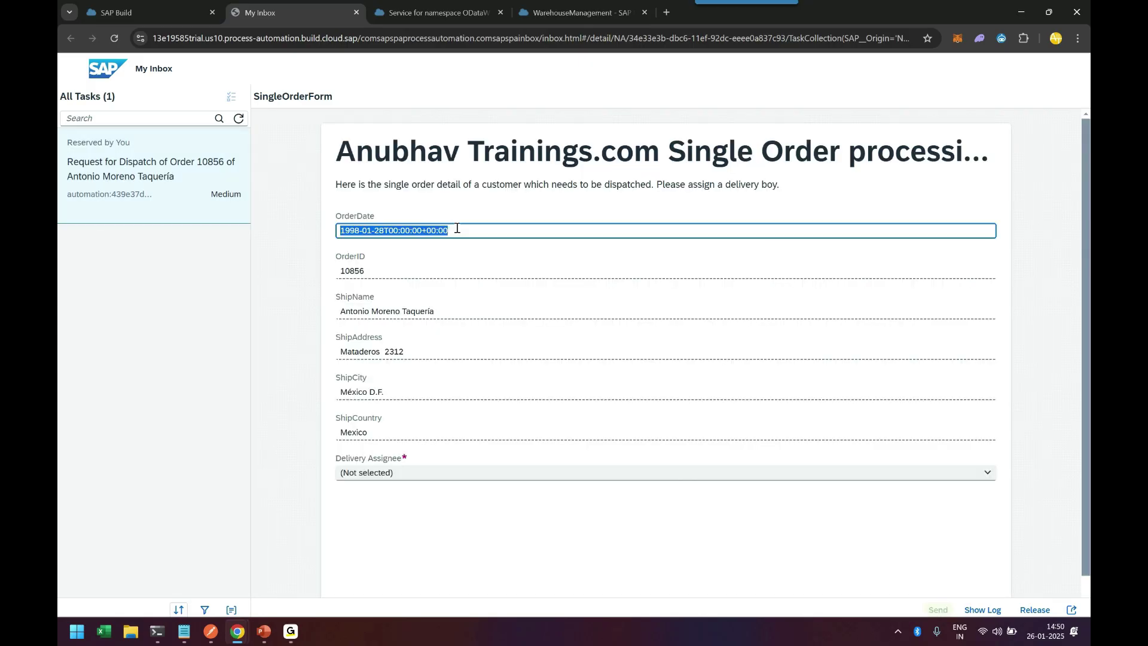
pyautogui.doubleClick(355, 270)
pyautogui.moveTo(345, 311); pyautogui.dragTo(431, 310)
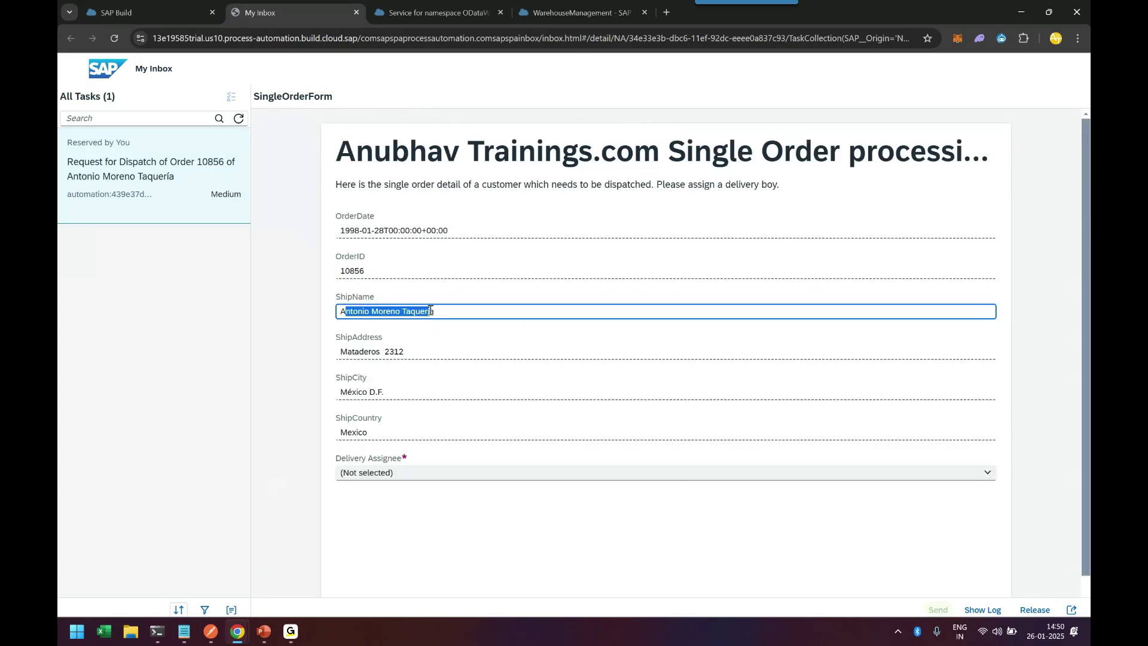
pyautogui.click(354, 364)
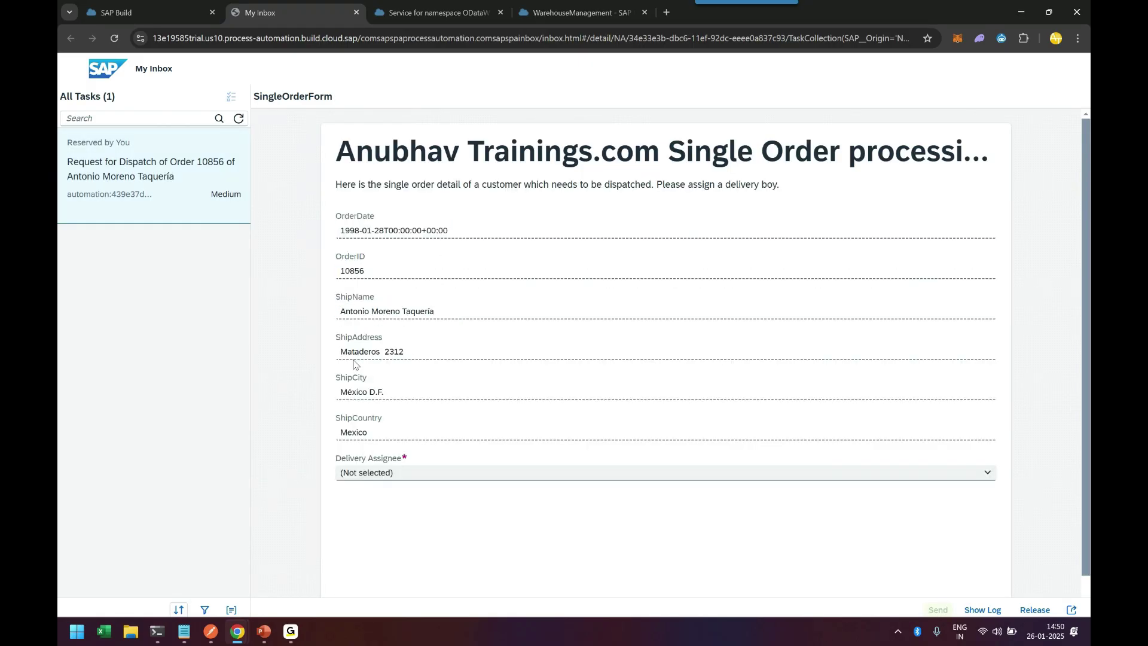
# Step: Choose a Delivery Assignee and send the dispatch form
pyautogui.click(986, 473)
pyautogui.click(466, 526)
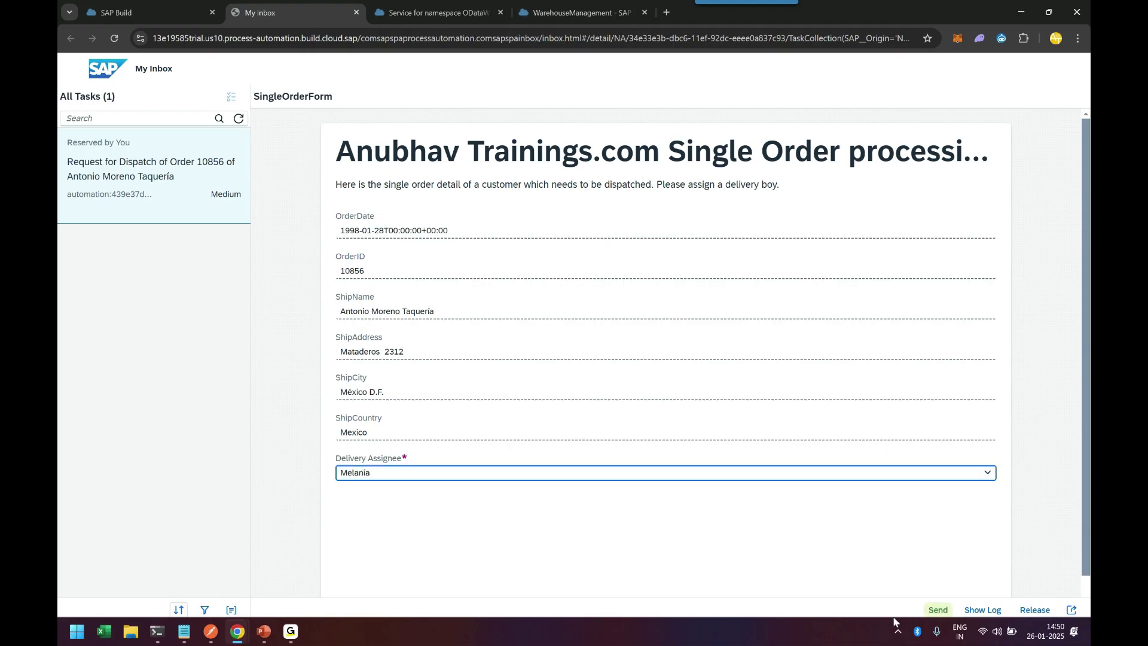
pyautogui.click(938, 609)
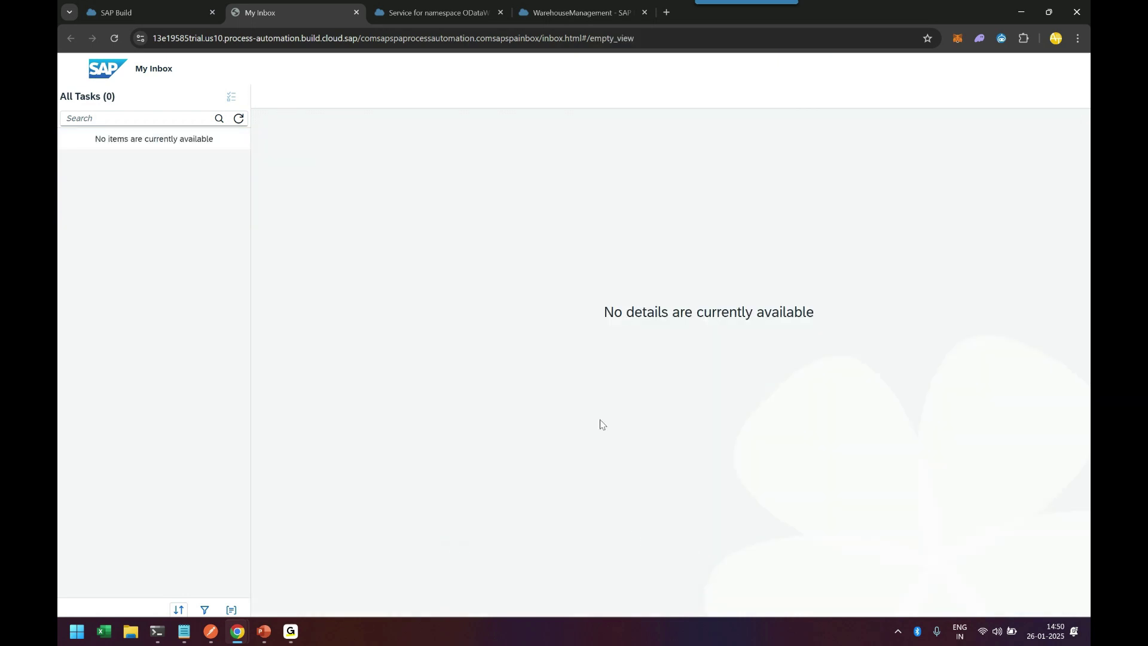
pyautogui.click(563, 13)
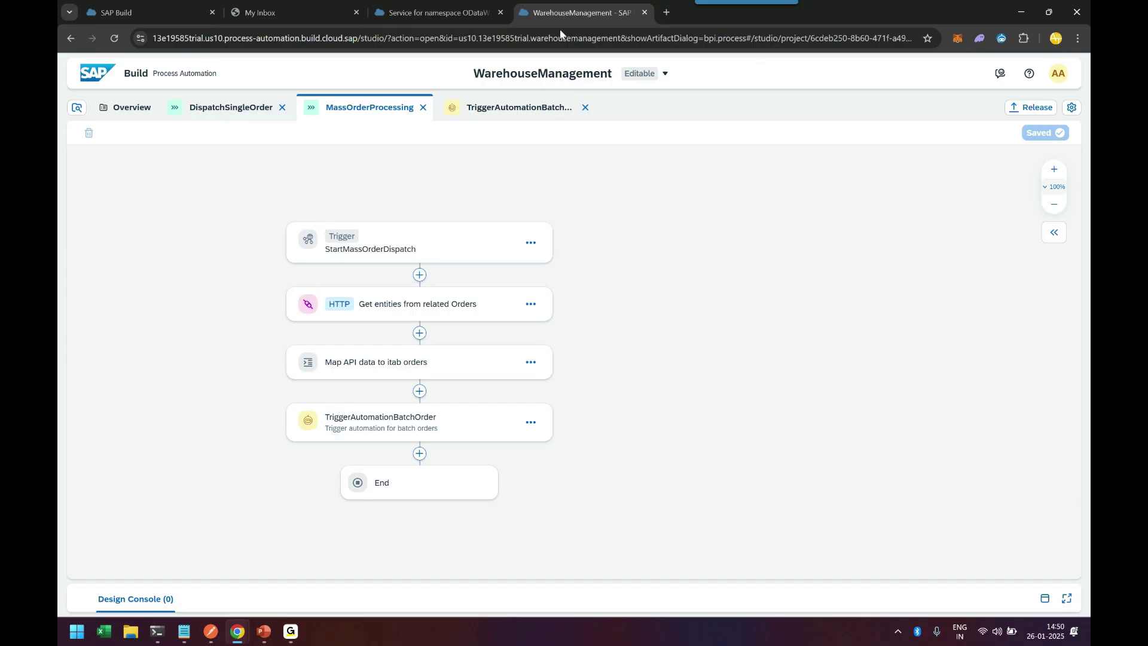
pyautogui.click(446, 12)
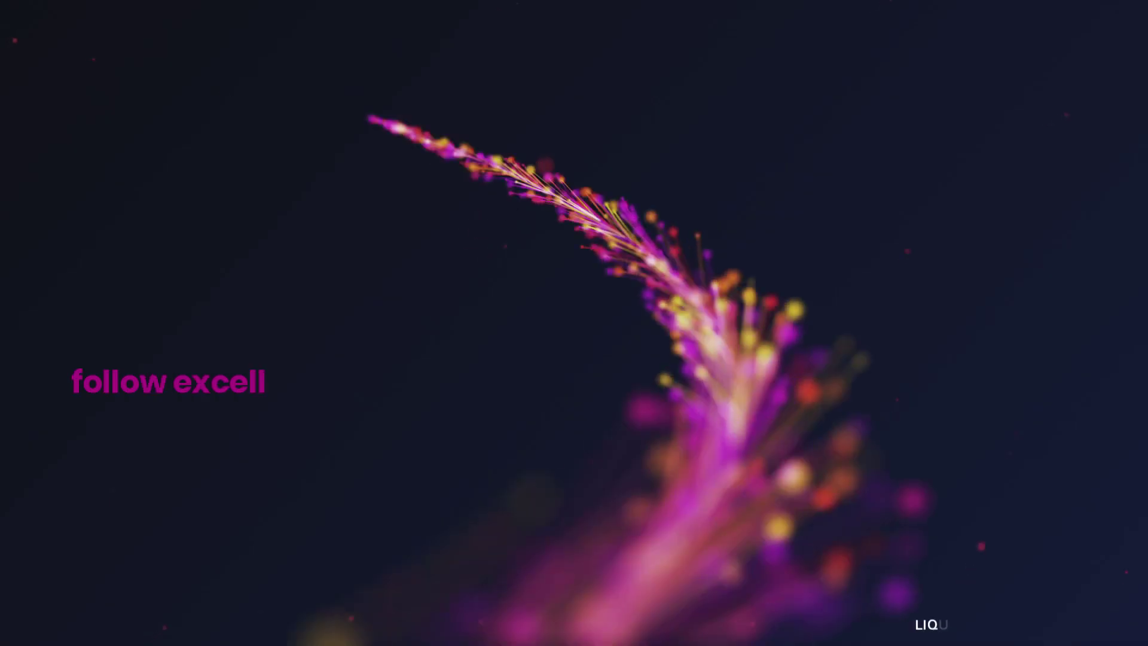